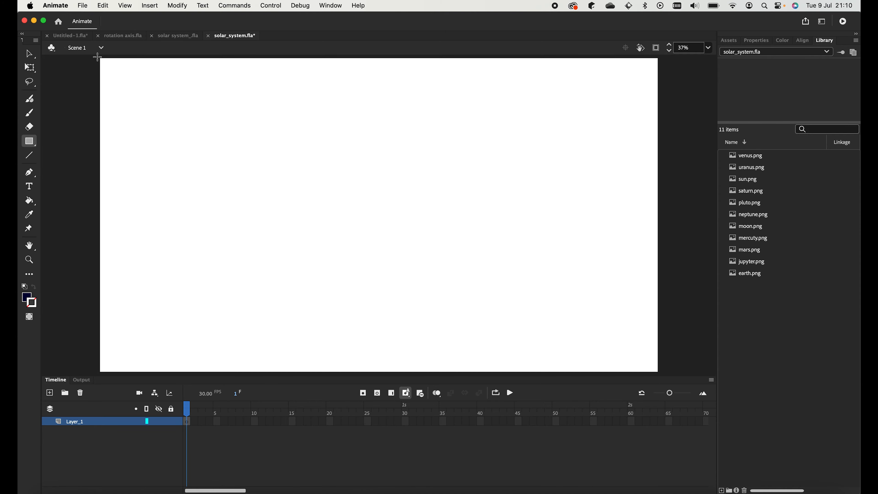
- Cover the stage with a navy rectangle, then rename Layer_1 to 'background' and lock it
drag(97, 56, 665, 376)
double_click(102, 422)
text(background)
key(Return)
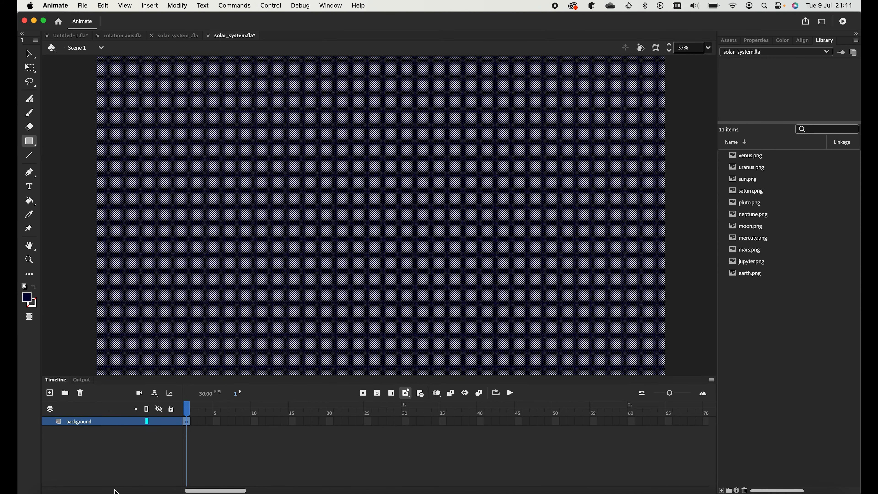
click(171, 421)
- Add a new layer named 'sun' above the background layer
click(50, 393)
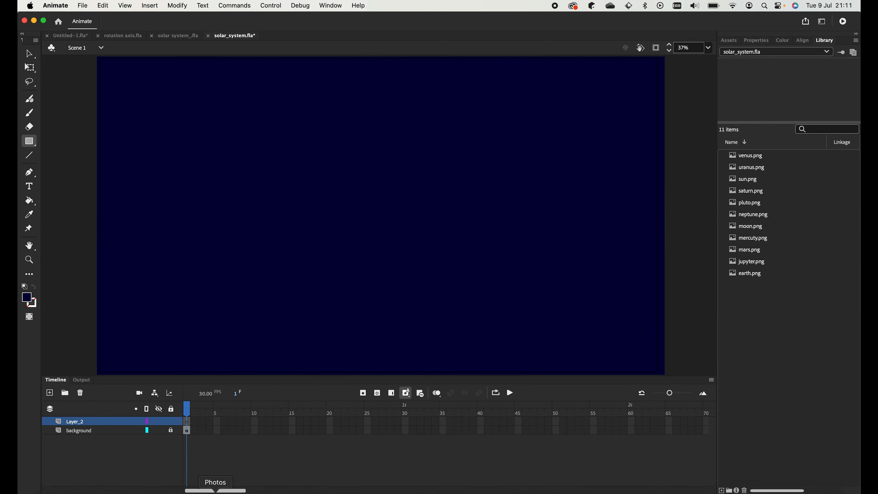
double_click(111, 422)
text(sun)
key(Return)
- Extend both layers to frame 320, then make sun active and select sun.png in the Library
scroll(476, 440, right, 15)
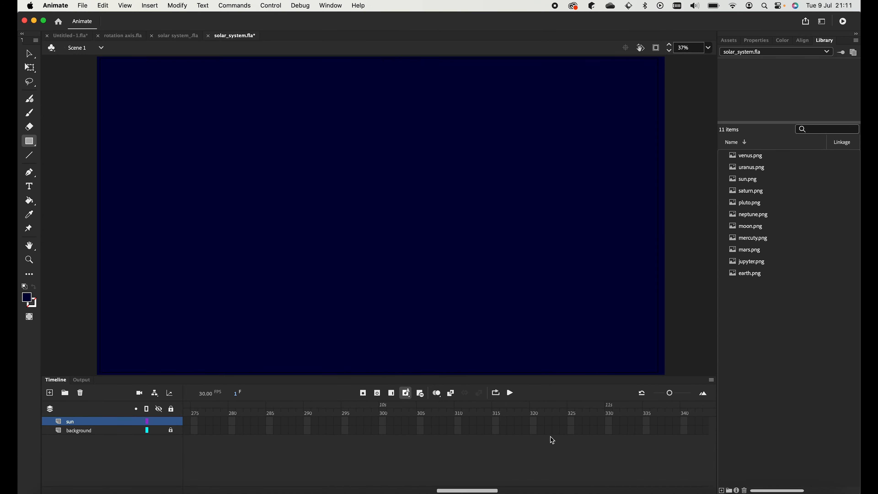
mouse_move(481, 431)
mouse_down()
mouse_move(481, 418)
mouse_move(480, 431)
mouse_up()
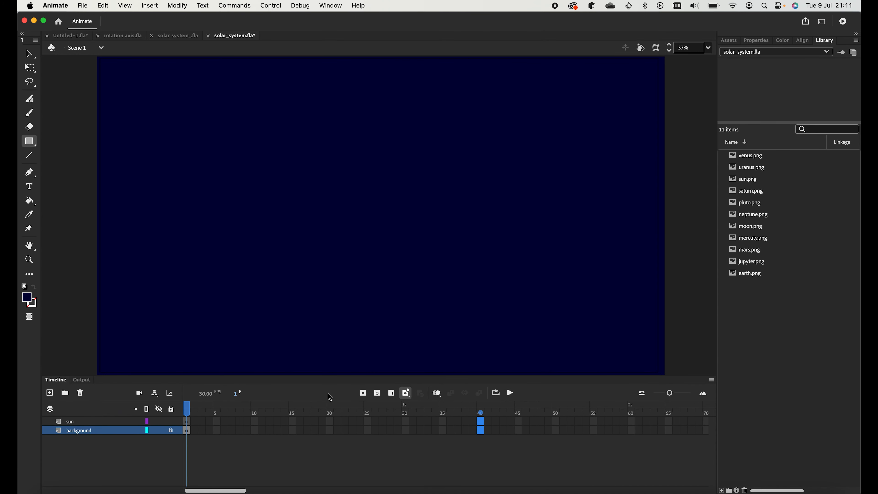
click(394, 394)
key(super+z)
scroll(337, 444, right, 15)
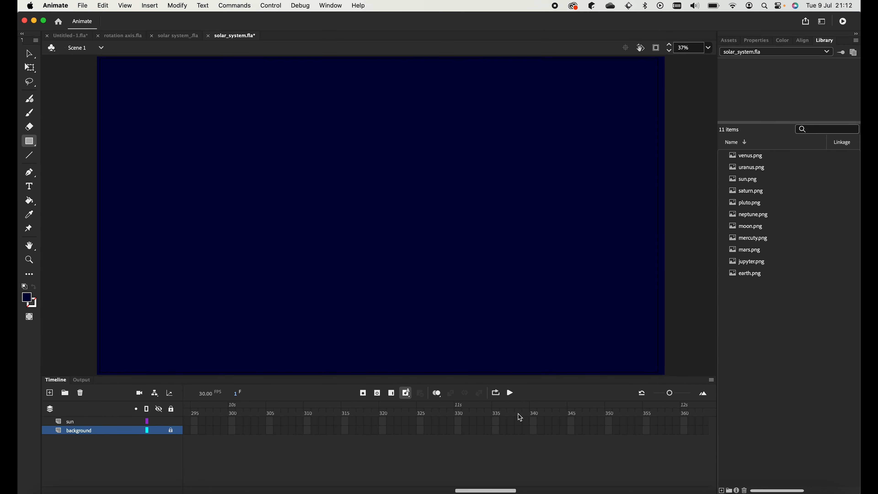
drag(383, 421, 385, 433)
click(391, 393)
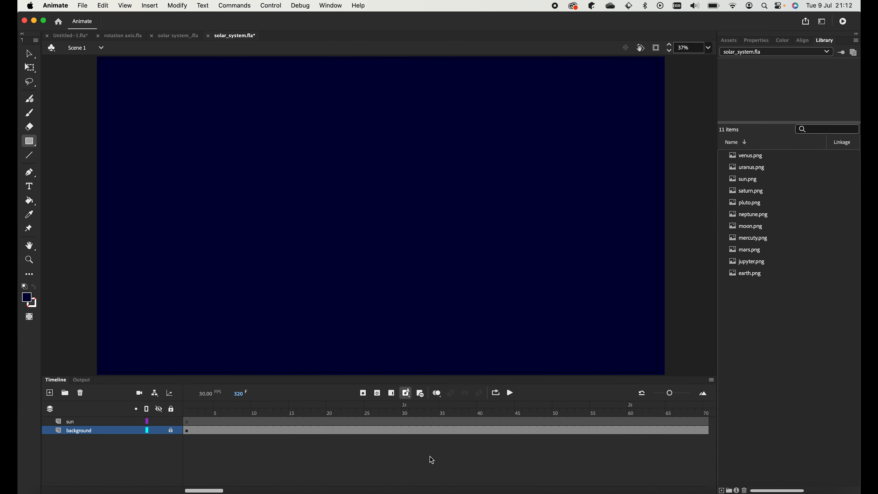
click(186, 422)
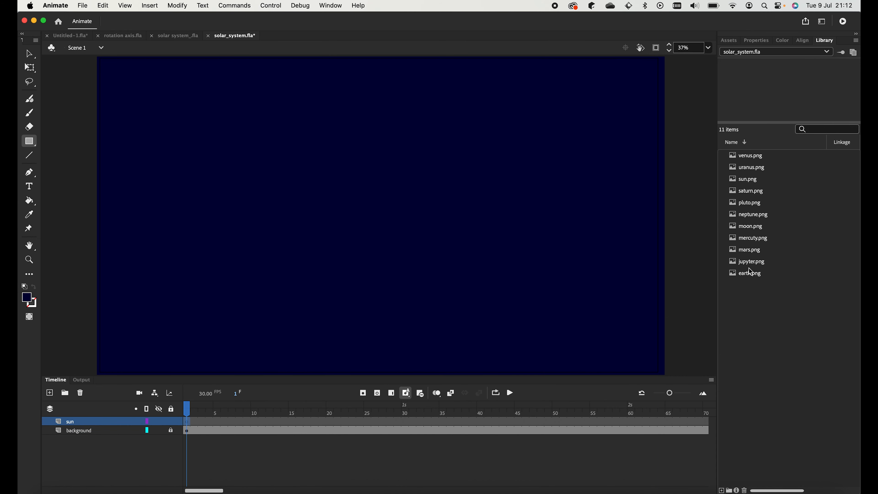
click(750, 180)
- Drag sun.png to the stage centre and shrink it slightly with Free Transform
drag(752, 183, 387, 203)
click(34, 67)
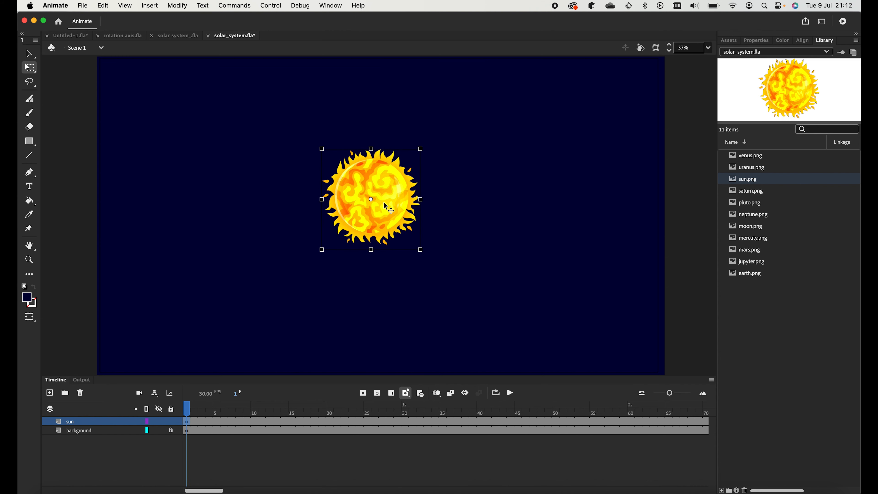
drag(422, 149, 418, 155)
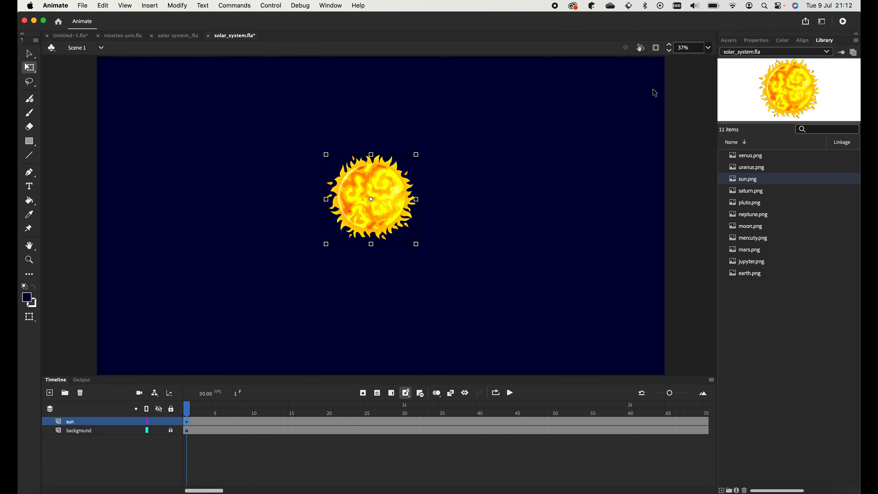
click(29, 297)
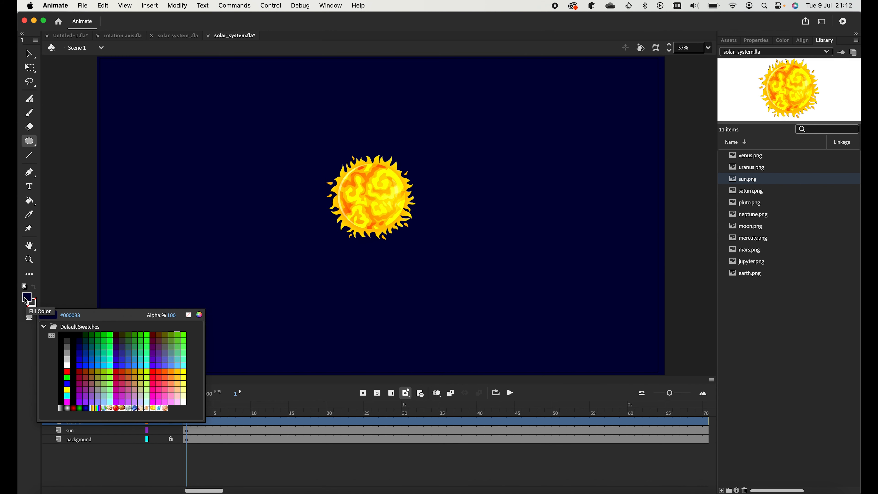
- With no fill and a light grey stroke, draw an oval orbit around the sun
click(188, 315)
click(36, 306)
click(67, 358)
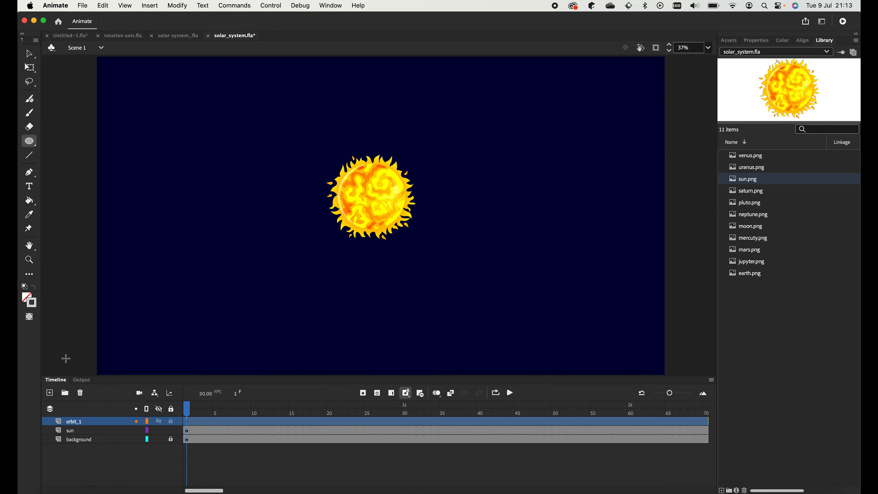
click(757, 40)
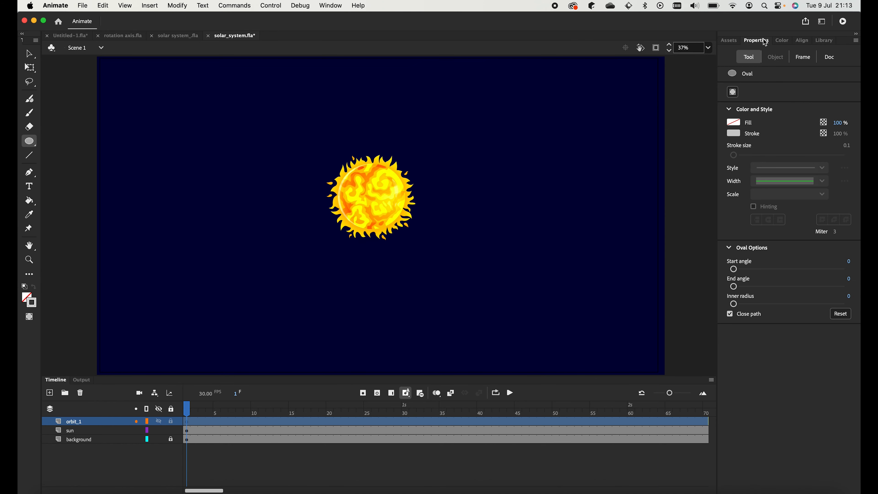
drag(306, 155, 432, 218)
- Rotate the orbit oval to tilt it diagonally, and move the sun up inside it
click(103, 6)
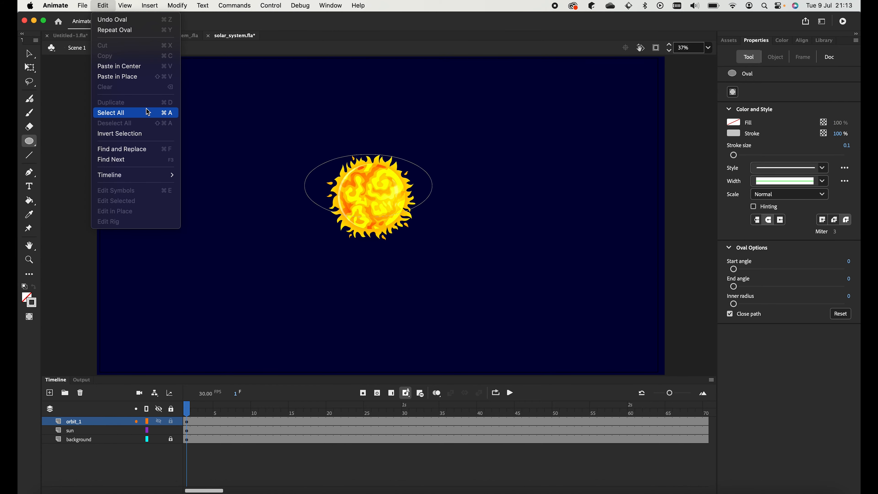
click(313, 172)
key(v)
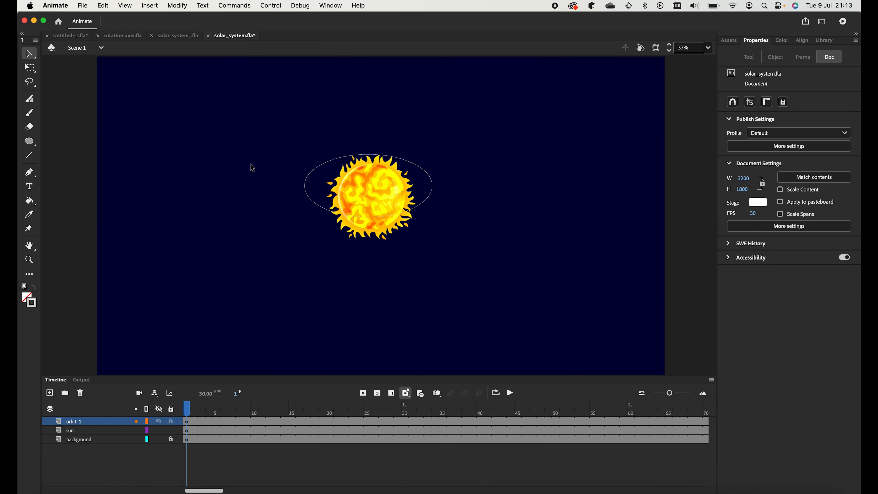
click(310, 183)
right_click(309, 180)
mouse_move(392, 359)
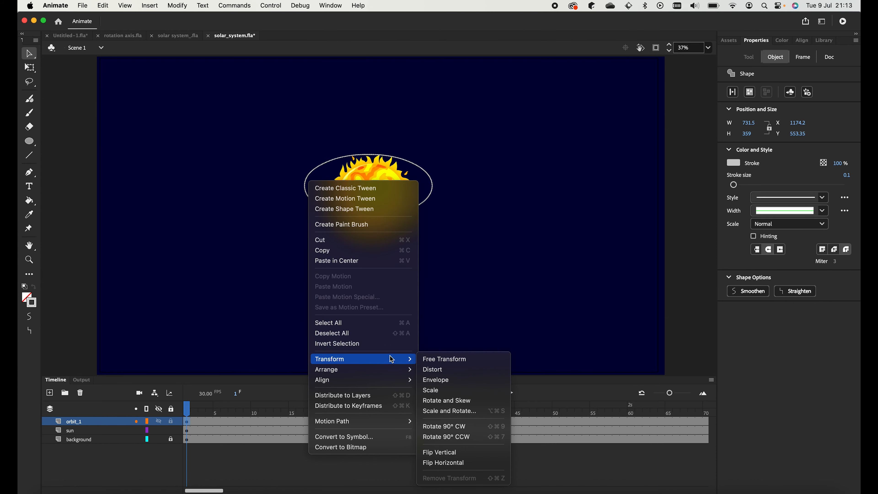
click(449, 400)
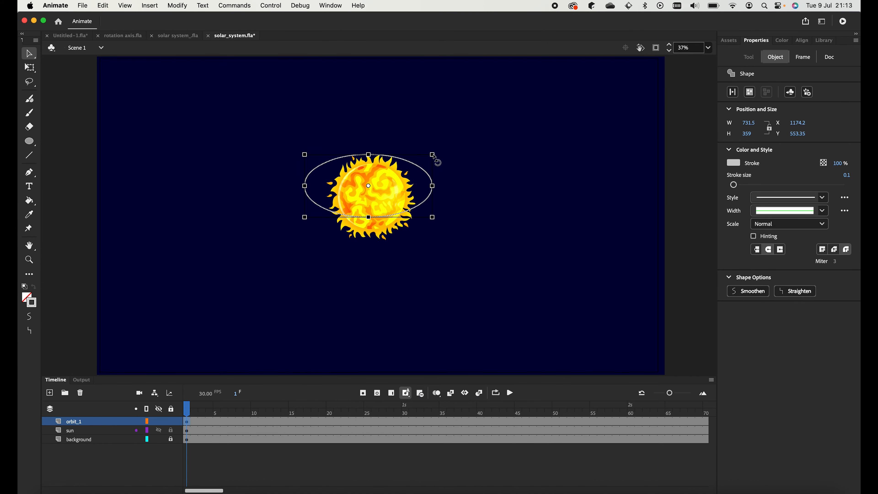
drag(433, 156, 423, 132)
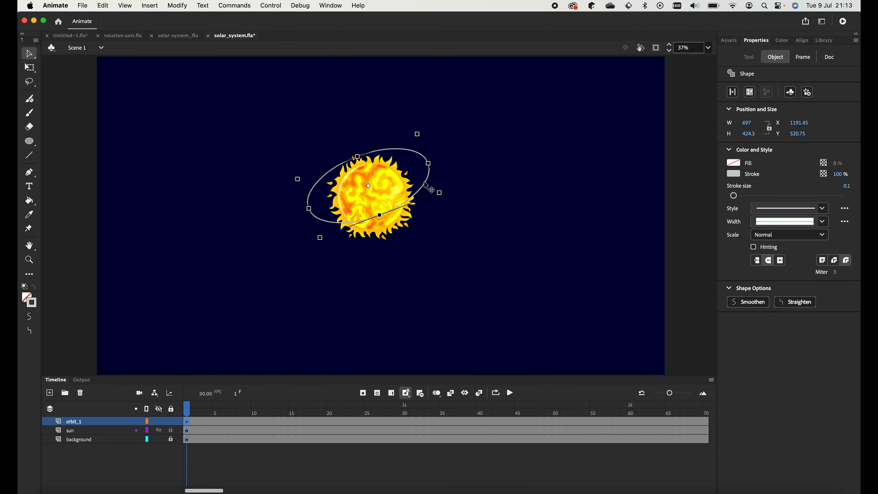
drag(405, 167, 405, 158)
click(456, 204)
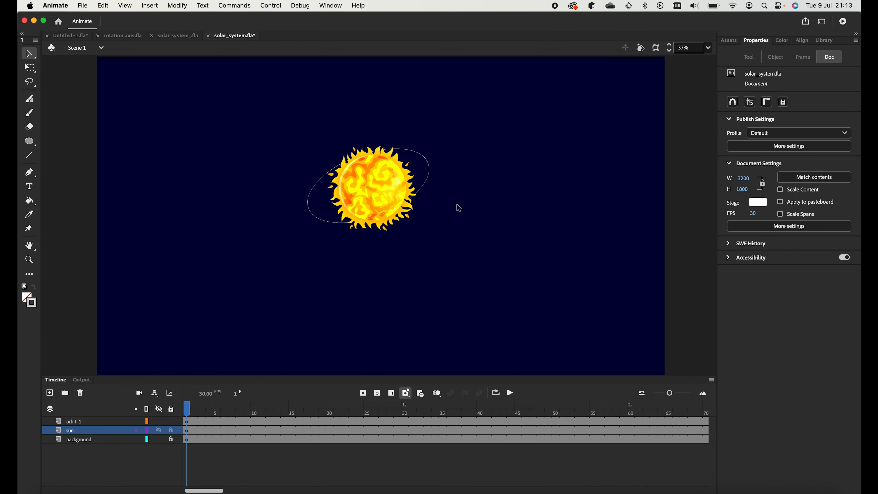
- Duplicate orbit_1 as orbit_2, then enlarge, heighten and tilt its ellipse slightly more
right_click(83, 419)
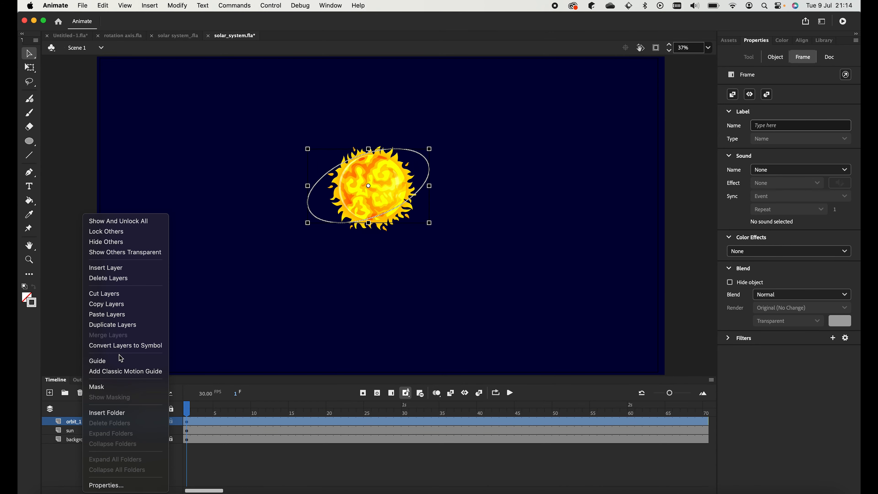
click(126, 328)
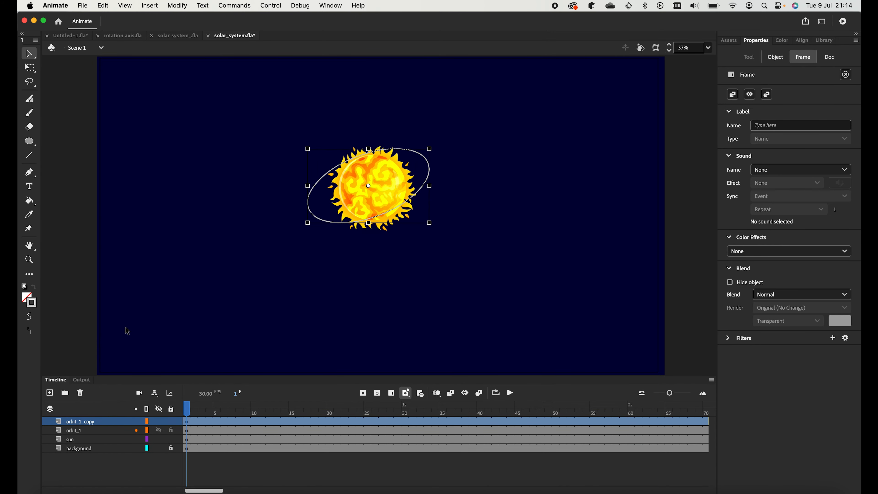
double_click(95, 421)
key(Right)
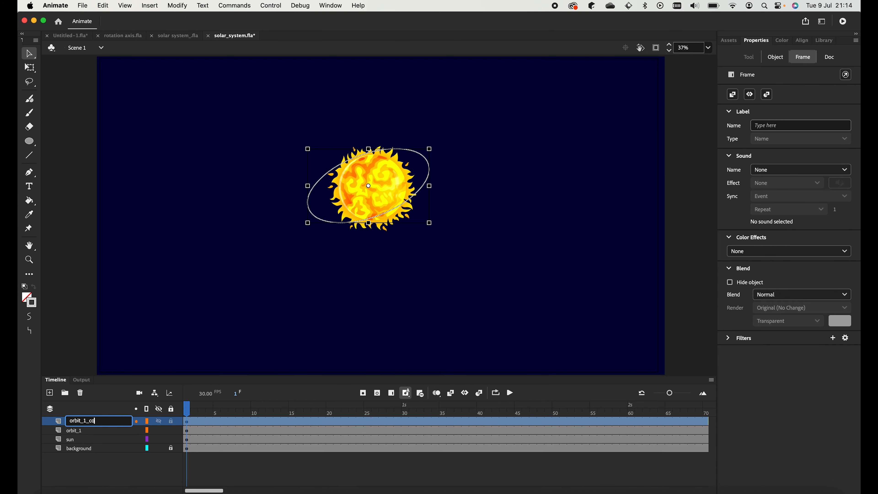
key(Return)
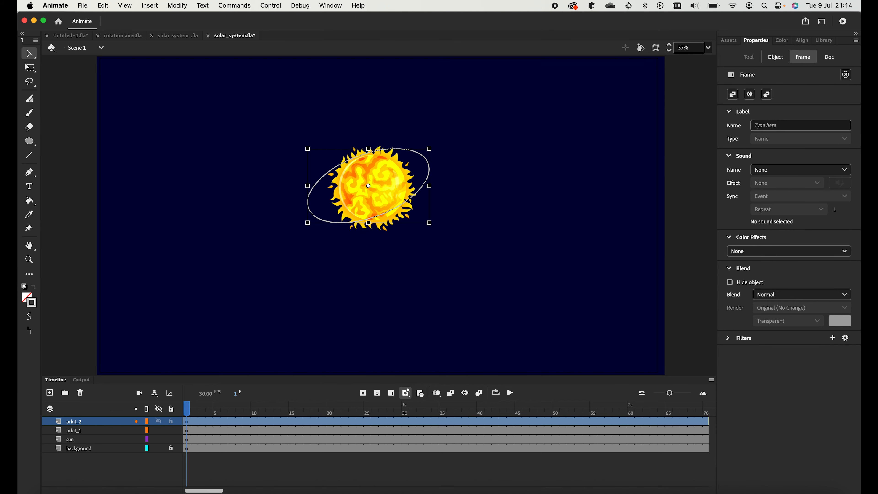
click(187, 423)
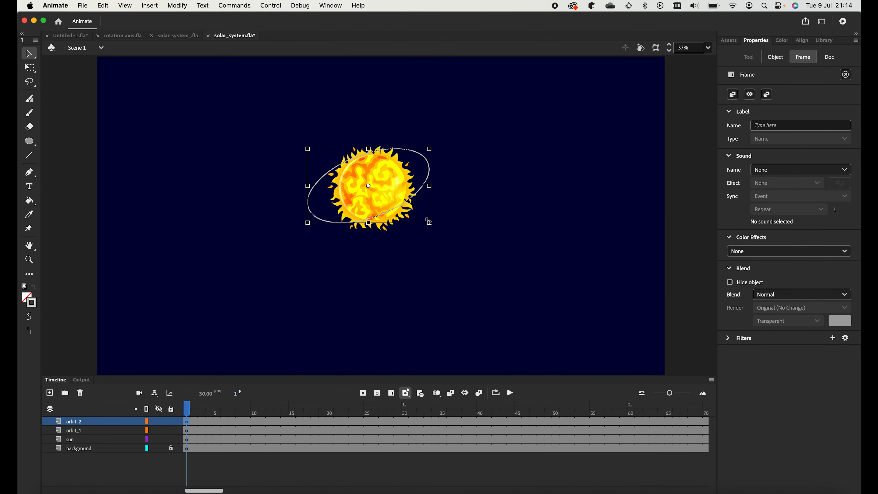
drag(429, 222, 452, 227)
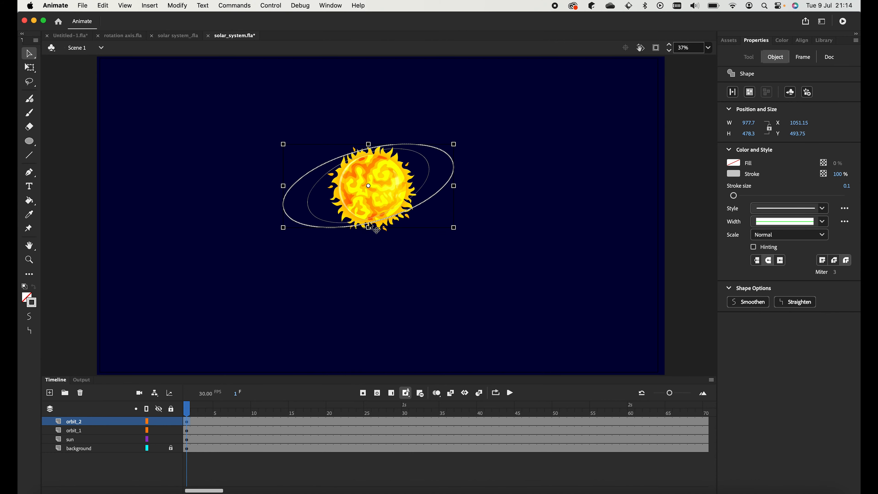
drag(368, 225, 369, 251)
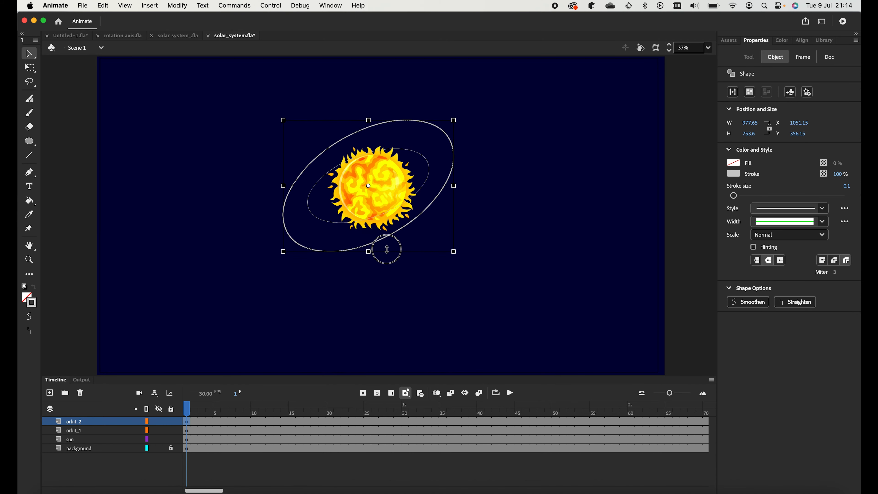
mouse_move(460, 121)
mouse_down()
mouse_move(471, 121)
mouse_move(460, 124)
mouse_up()
- Duplicate orbit_2 and enlarge the copy into a wider, taller outer ellipse
right_click(76, 422)
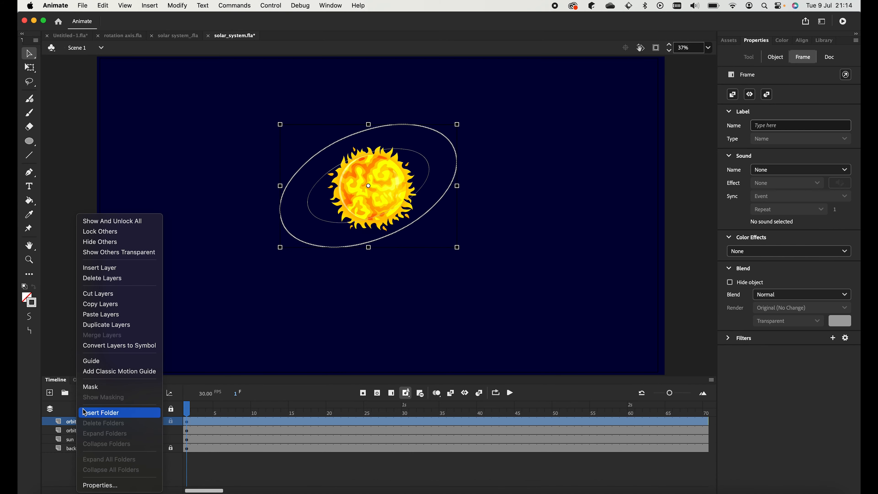
click(127, 327)
drag(457, 247, 486, 259)
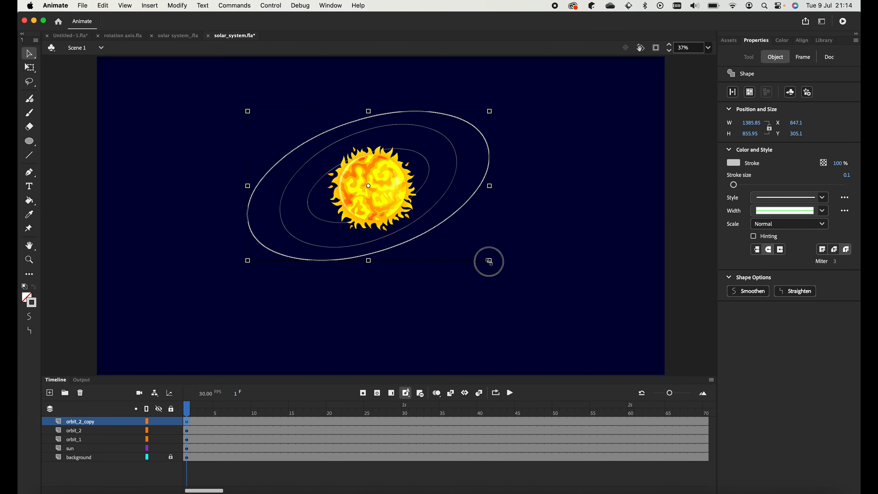
drag(369, 258, 378, 276)
drag(249, 277, 253, 276)
drag(484, 98, 492, 104)
- Duplicate the orbit_2_copy layer and enlarge the new ellipse around the sun
click(85, 421)
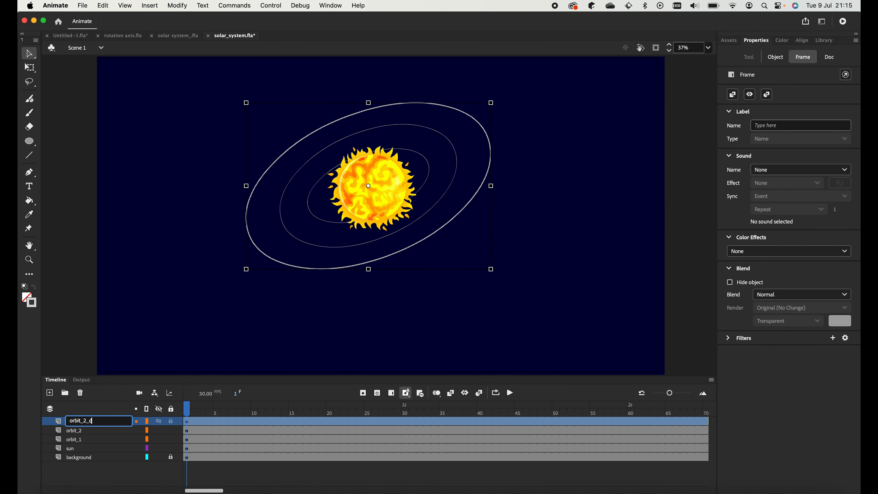
right_click(75, 424)
click(125, 327)
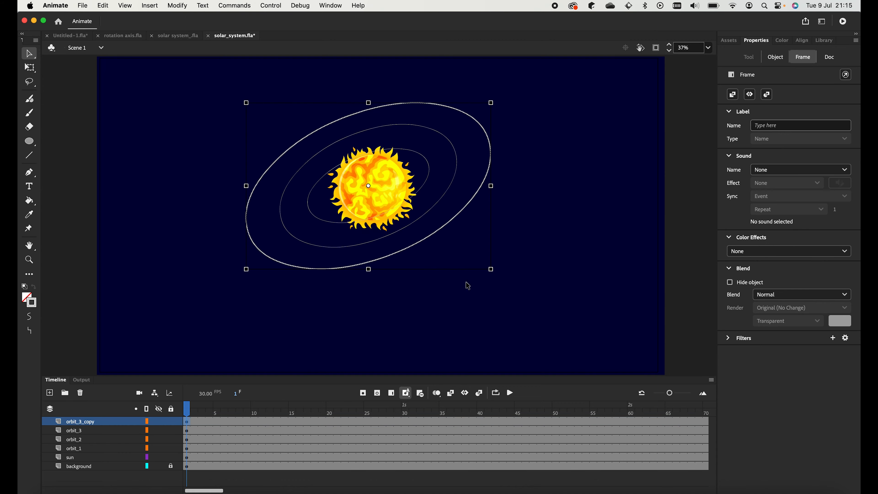
drag(491, 270, 523, 282)
- Stretch the copied ellipse taller, rename the top layer 'orbit_5' and enlarge its ellipse
drag(372, 283, 374, 294)
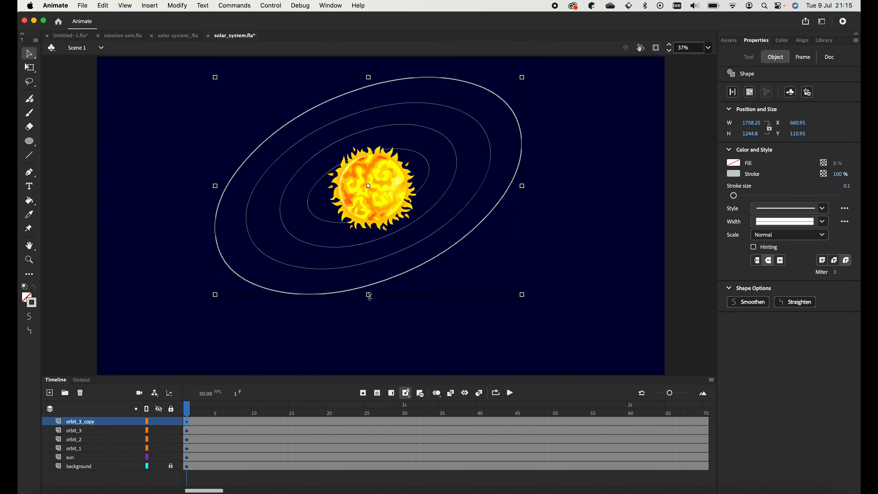
click(121, 422)
right_click(75, 424)
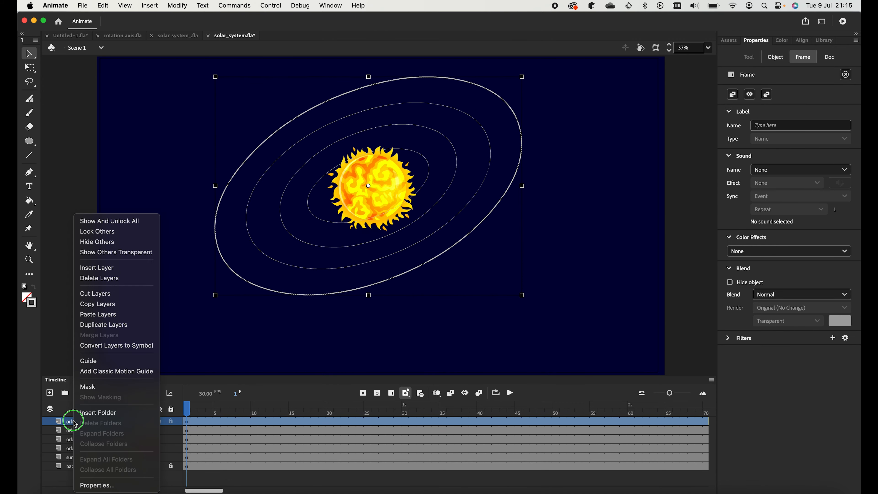
key(Escape)
double_click(75, 421)
text(orbit_5)
key(Return)
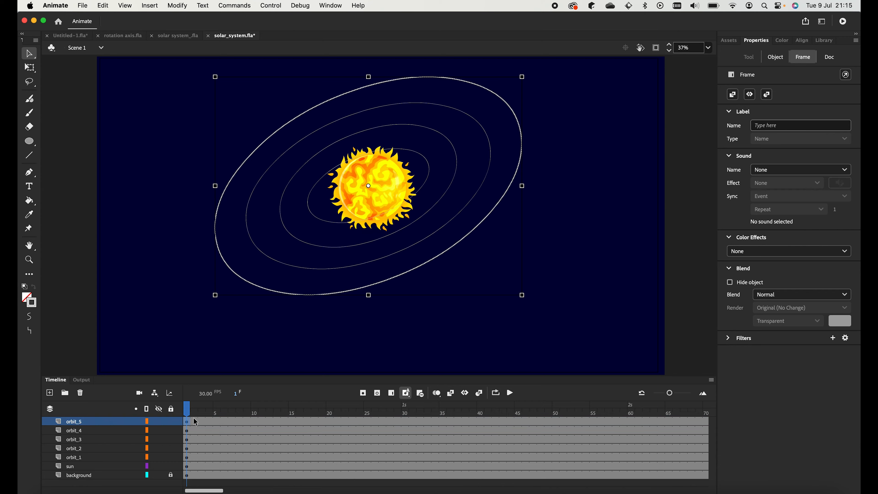
drag(522, 295, 552, 324)
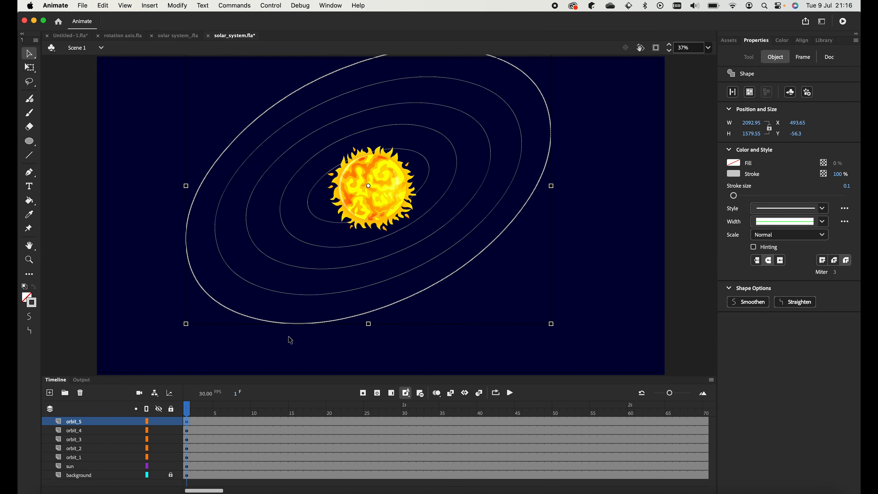
- Duplicate orbit_5 as 'orbit_6', enlarge and heighten it, zoom to 25%, and rotate it to match
right_click(74, 424)
click(130, 352)
double_click(95, 424)
text(orbit_6)
key(Return)
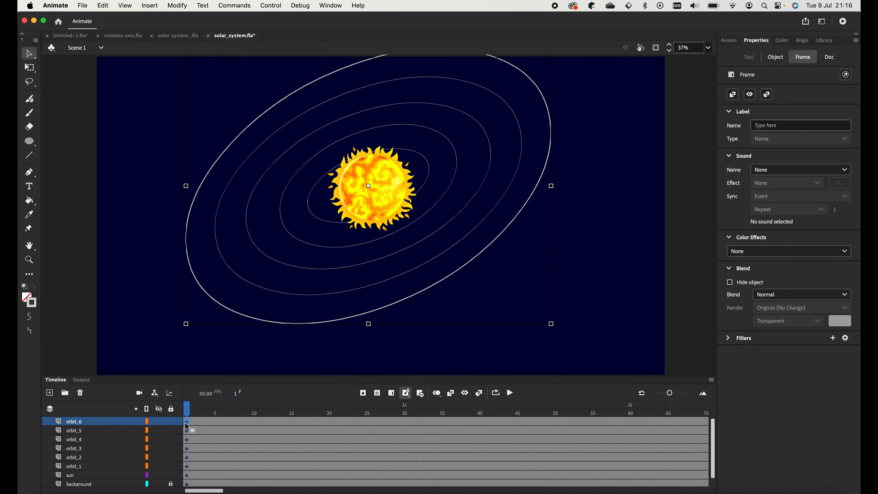
drag(552, 325, 596, 340)
drag(369, 340, 383, 352)
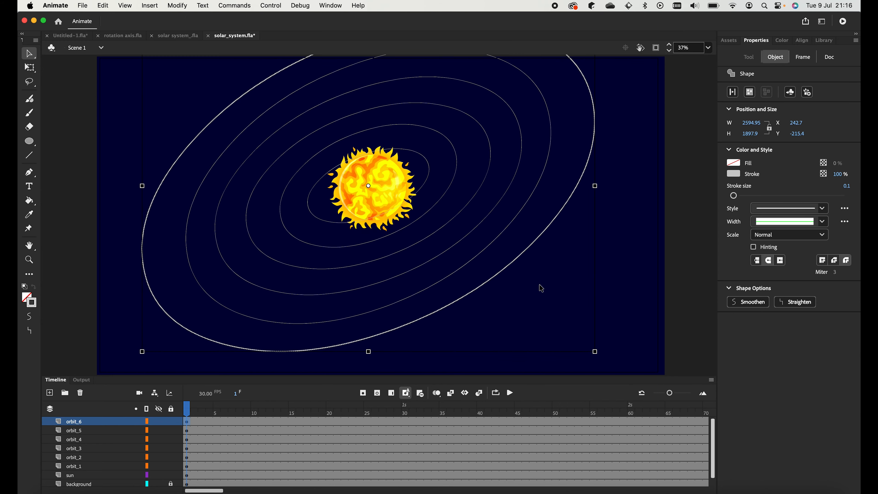
click(709, 47)
click(721, 85)
drag(532, 81, 524, 77)
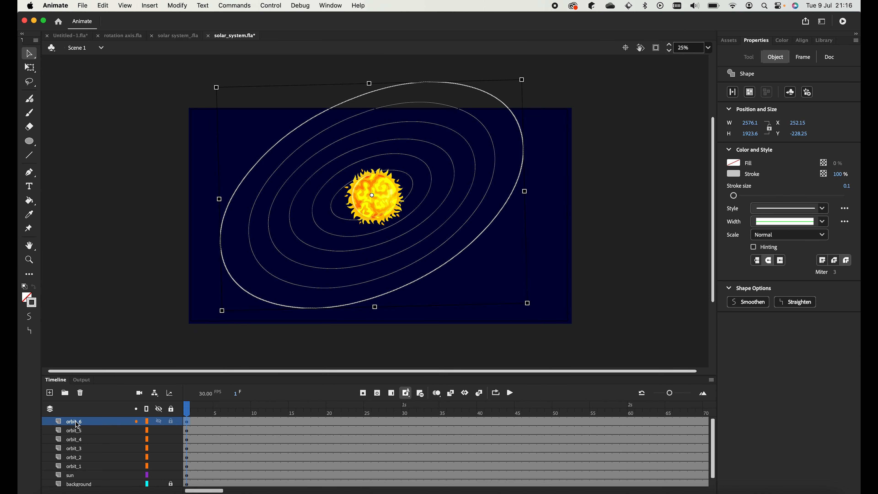
- Duplicate orbit_6 as 'orbit_7' and scale its ellipse larger and taller
right_click(78, 425)
click(130, 351)
double_click(79, 421)
text(orbit_7)
key(Return)
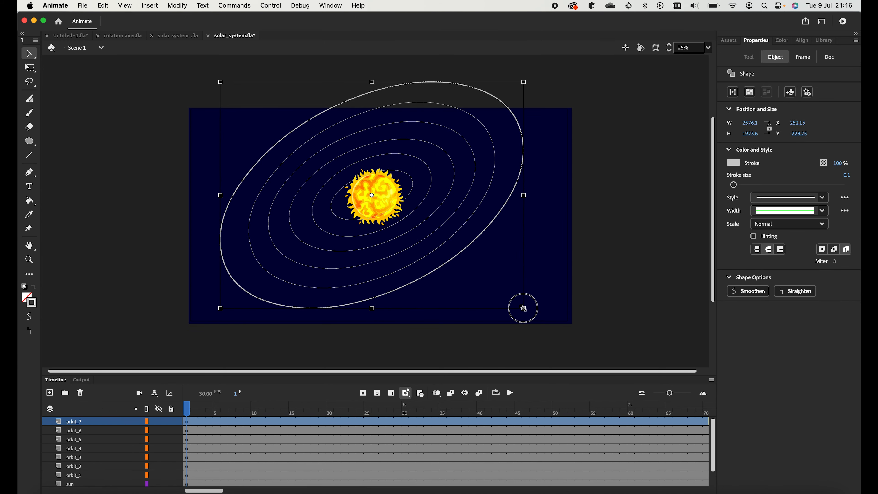
drag(523, 308, 555, 325)
drag(371, 329, 372, 338)
- Duplicate orbit_7 as 'orbit_8' and scale its ellipse larger
right_click(80, 427)
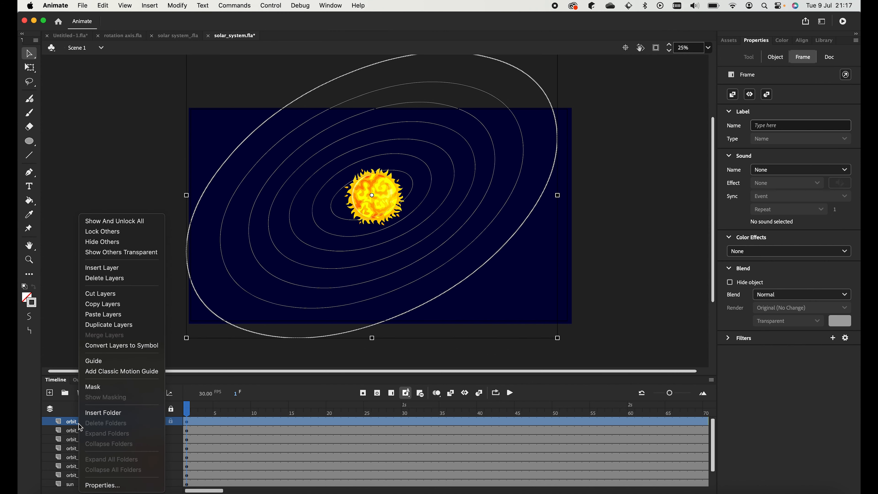
click(108, 324)
double_click(79, 421)
text(orbit_8)
key(Return)
drag(557, 338, 597, 365)
- Duplicate orbit_8 as 'orbit_9' and enlarge its ellipse into the outermost orbit
right_click(80, 421)
click(108, 324)
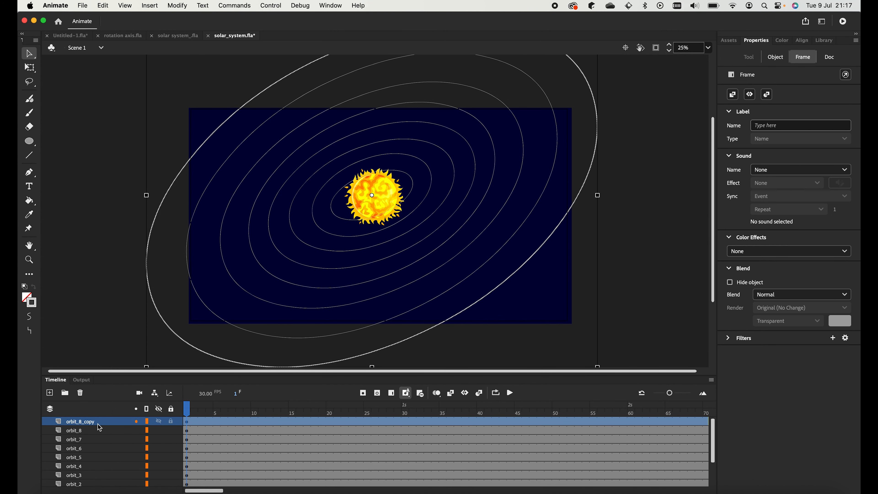
double_click(99, 422)
text(orbit_9)
key(Return)
scroll(392, 320, down, 3)
drag(598, 260, 636, 297)
scroll(636, 296, up, 3)
- Fit the stage in the window, hide the sun layer, and add a new layer above orbit_1
click(708, 47)
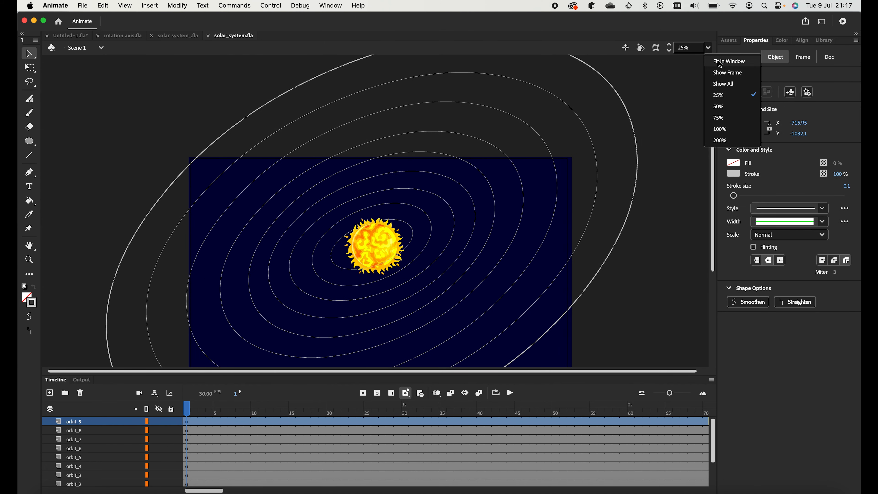
click(719, 64)
scroll(145, 450, down, 3)
click(159, 466)
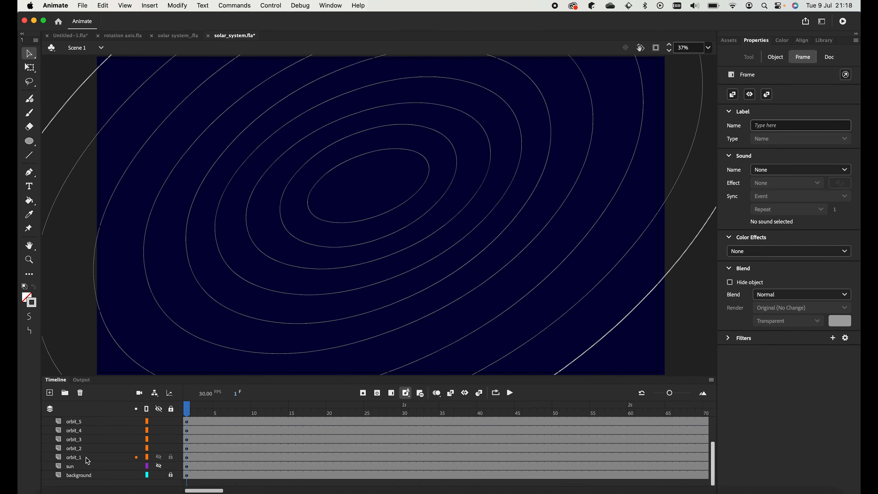
click(71, 459)
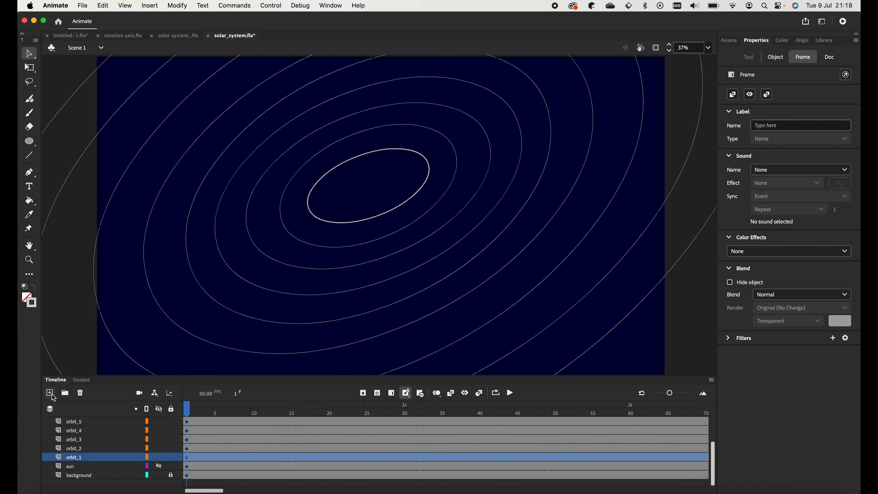
click(49, 392)
double_click(79, 457)
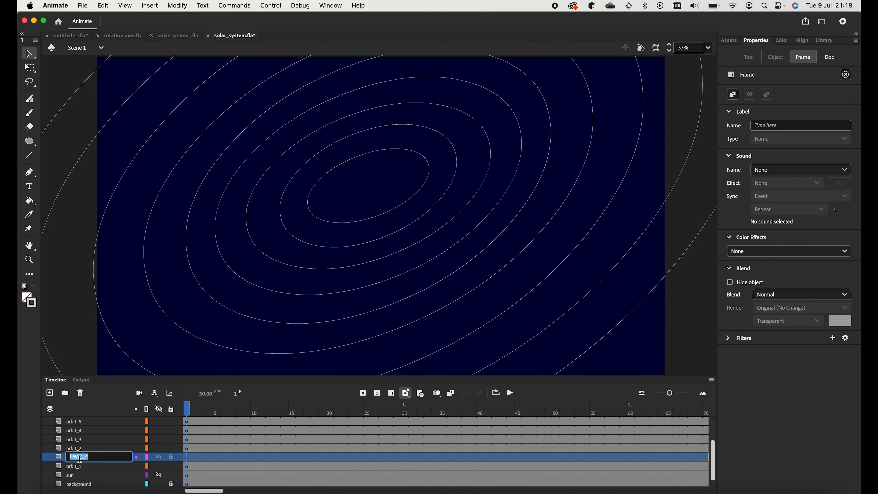
- Name the layer 'mercury', place mercuty.png from the Library at stage centre, and shrink it to planet size
text(mercury)
key(Return)
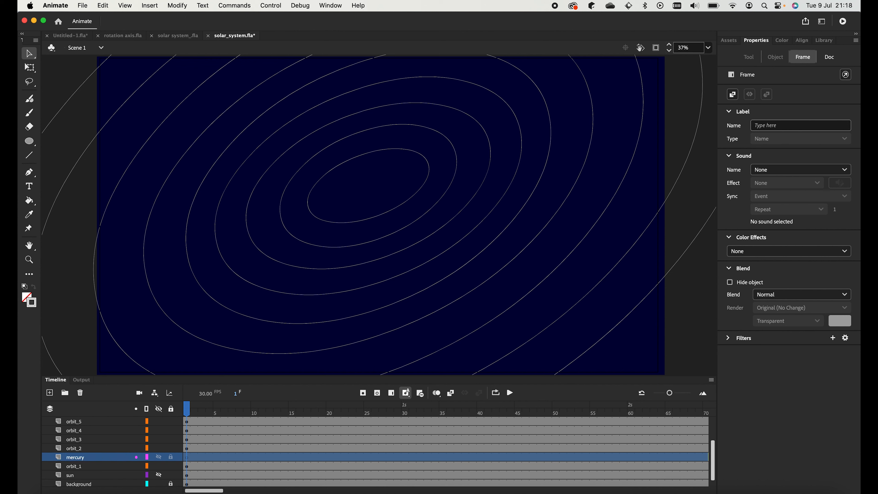
click(193, 458)
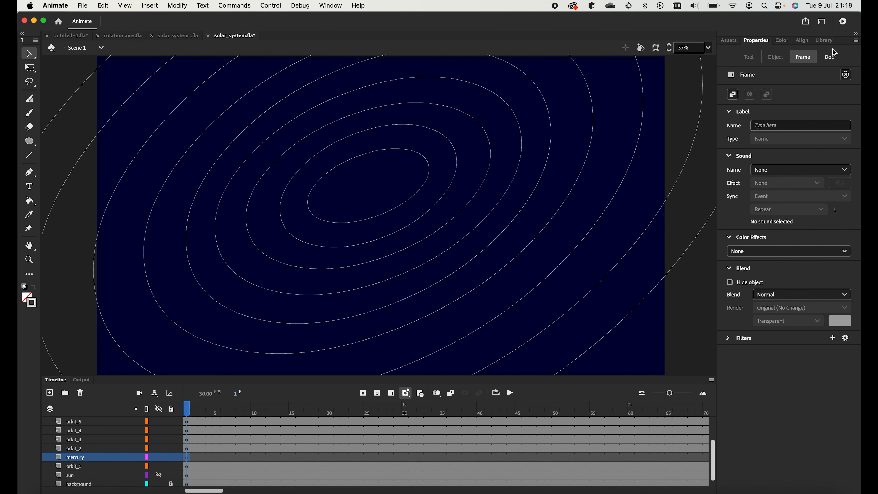
click(825, 41)
drag(750, 239, 324, 221)
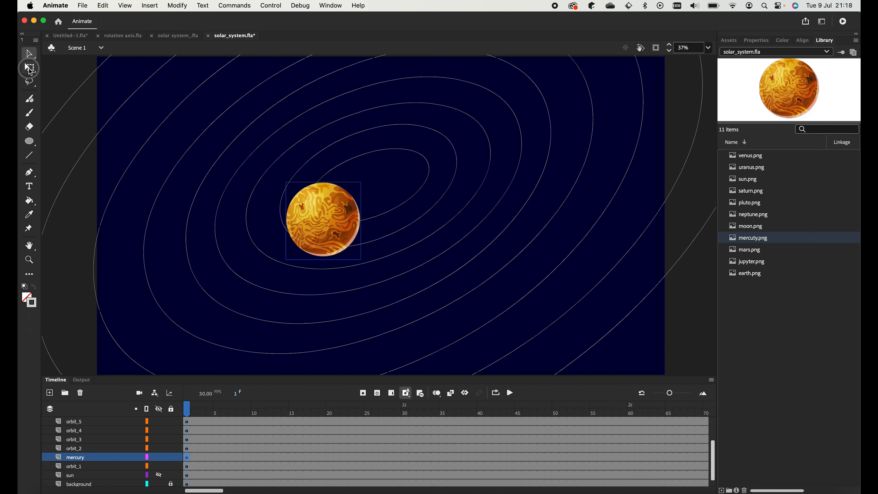
click(29, 67)
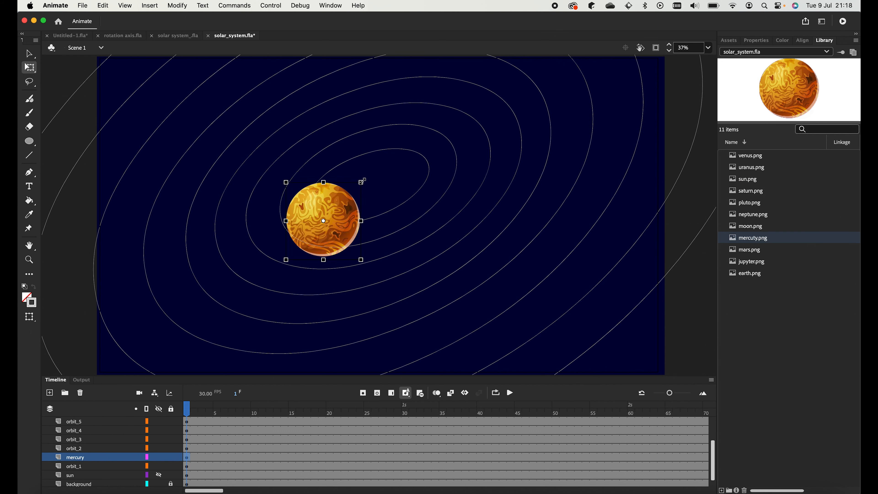
drag(362, 181, 338, 205)
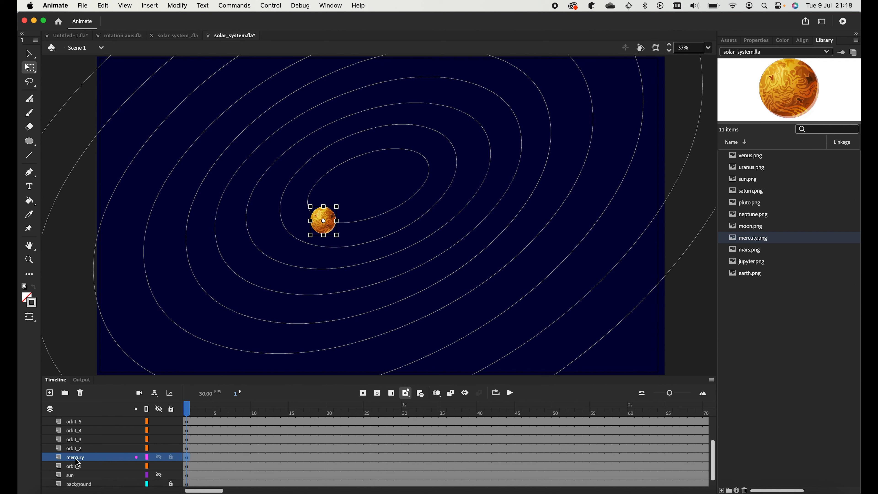
- Duplicate orbit_1, rename the copy 'orbit_1_path', and drag it above the mercury layer
click(79, 471)
right_click(79, 471)
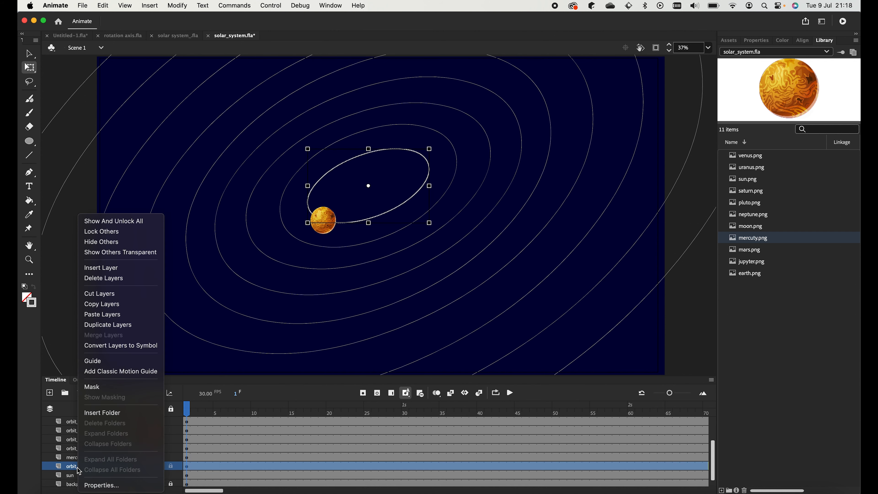
click(108, 325)
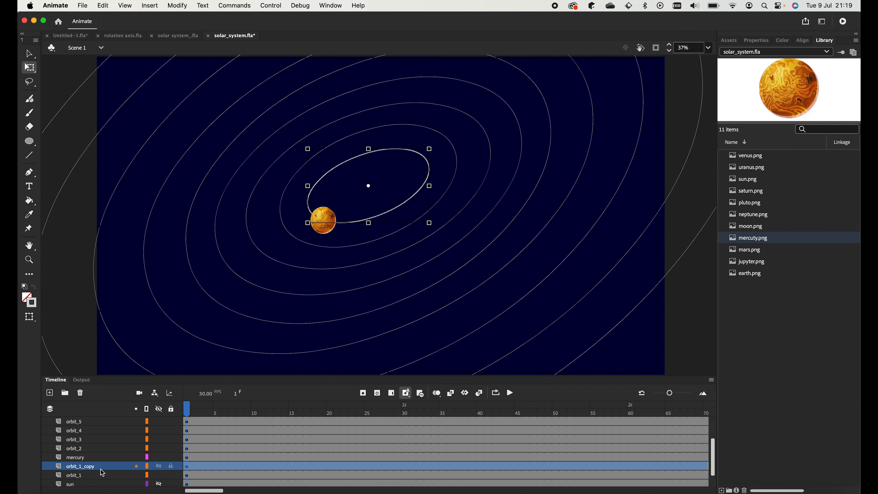
double_click(102, 470)
click(108, 468)
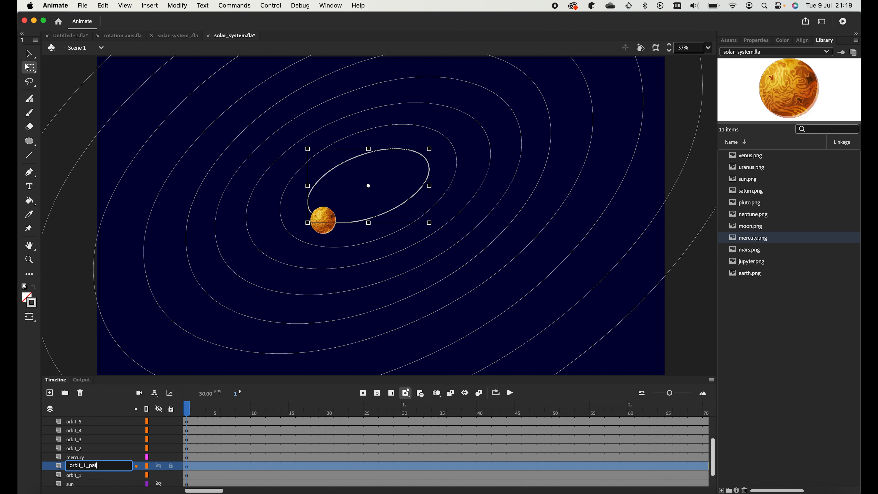
text(path)
key(Return)
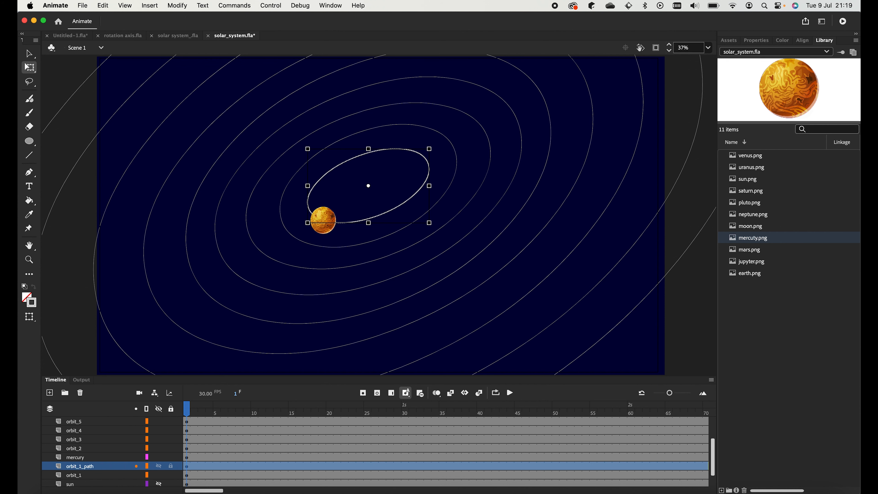
drag(75, 467, 73, 459)
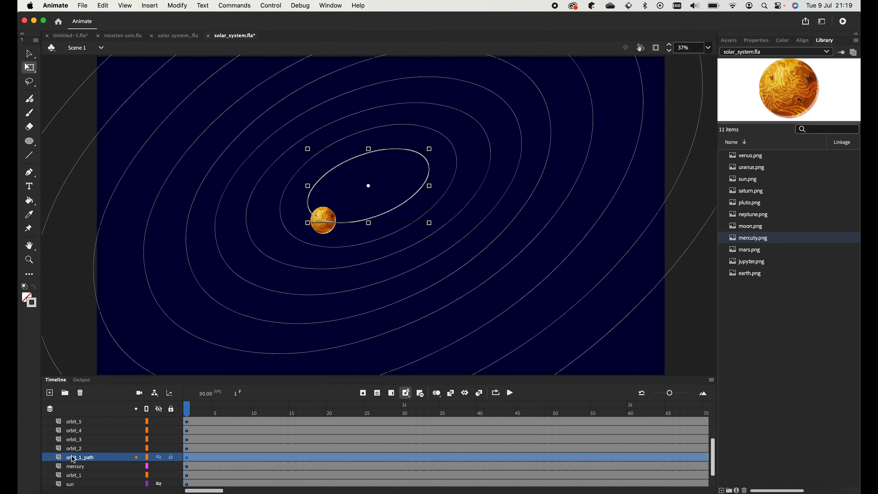
- Create a classic tween on the mercury layer, converting the planet image into a symbol
click(196, 469)
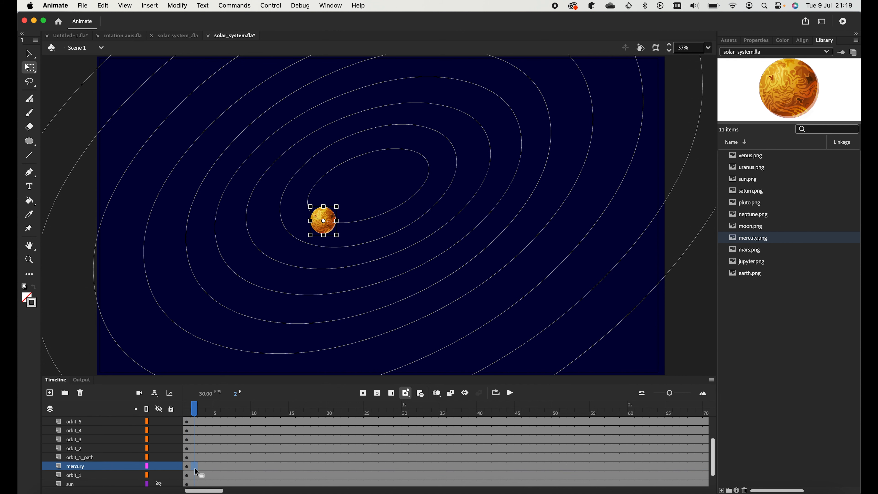
right_click(195, 470)
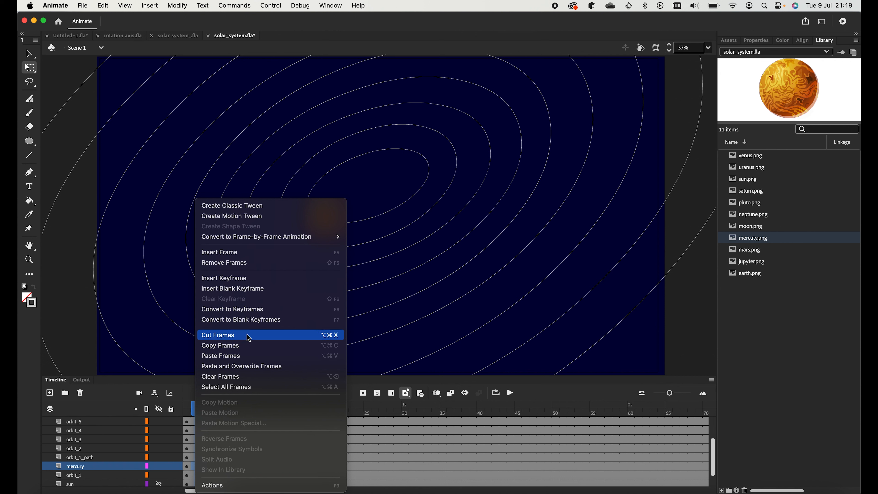
click(273, 206)
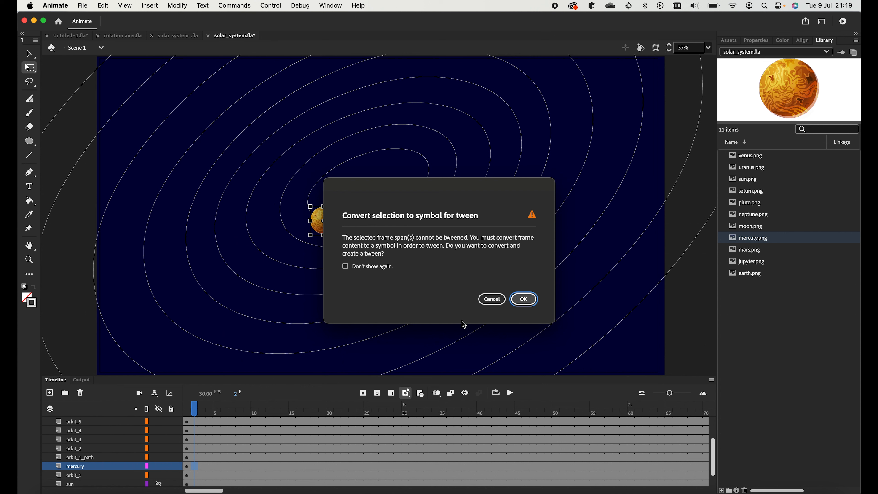
click(524, 299)
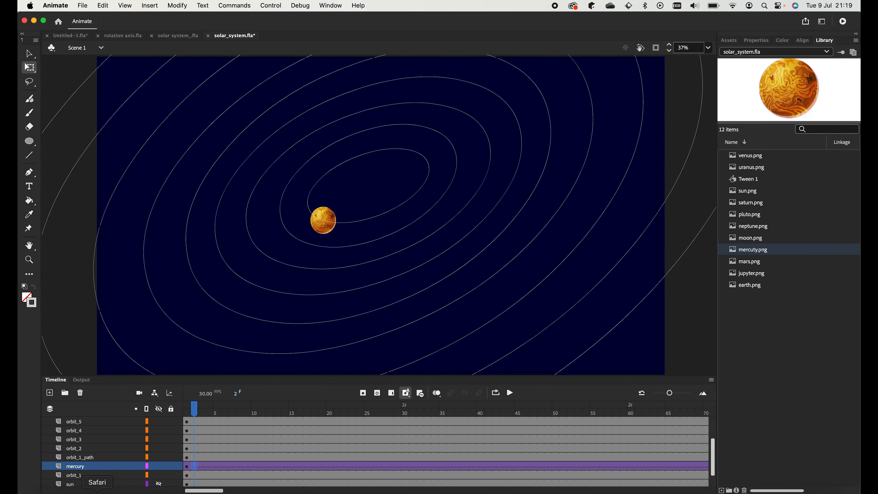
- Convert orbit_1_path into a guide layer and nest the mercury layer beneath it
click(78, 461)
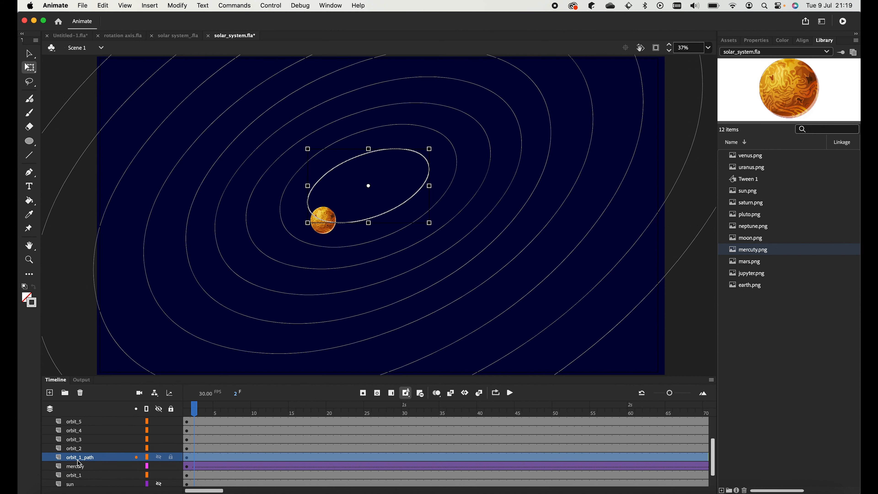
right_click(79, 461)
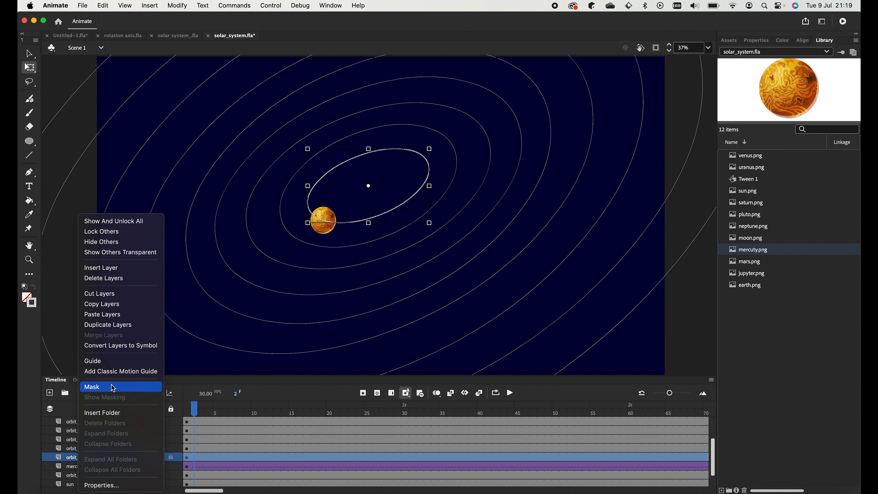
click(115, 363)
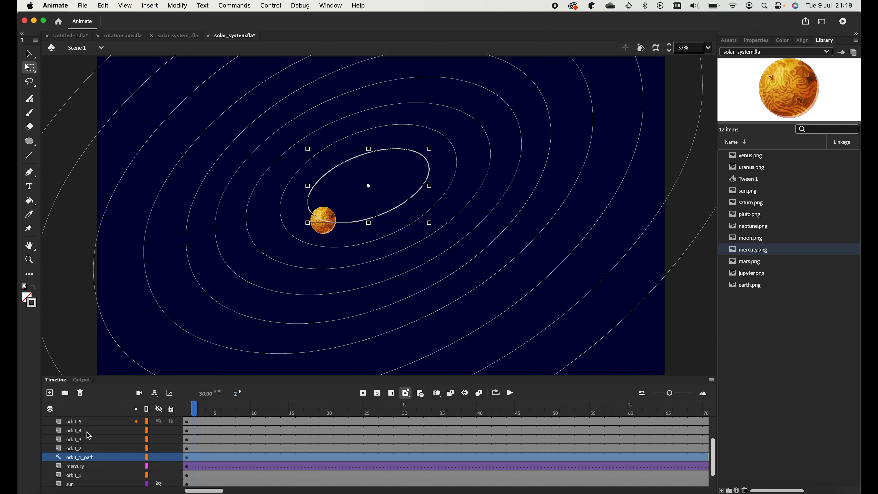
click(75, 468)
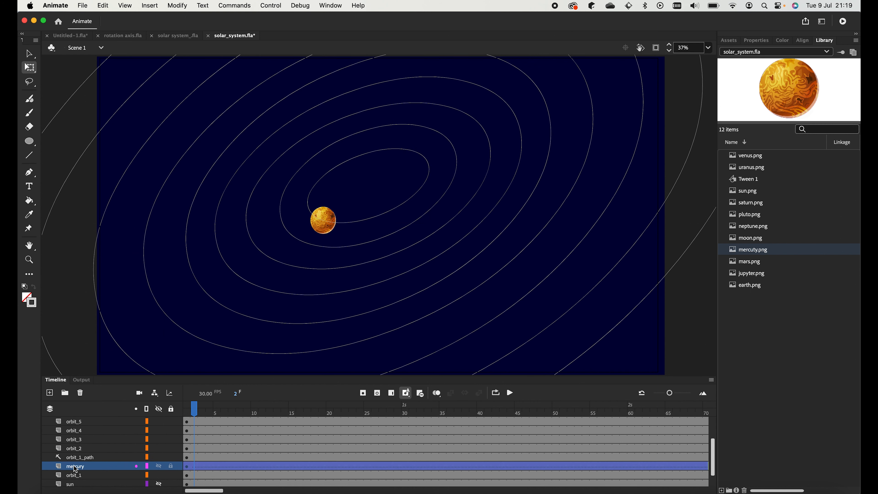
drag(76, 468, 85, 460)
scroll(480, 467, right, 10)
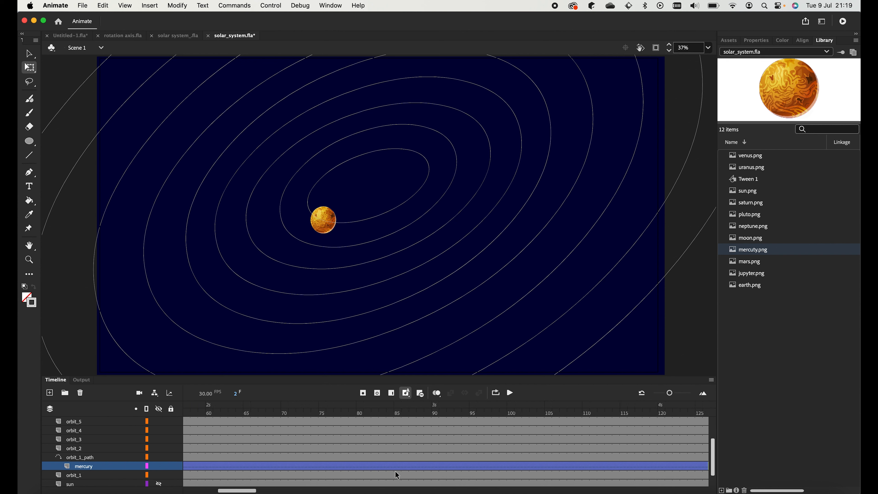
- Add Mercury keyframes at frames 80 and 160, moving it along the inner orbit
click(361, 466)
key(F6)
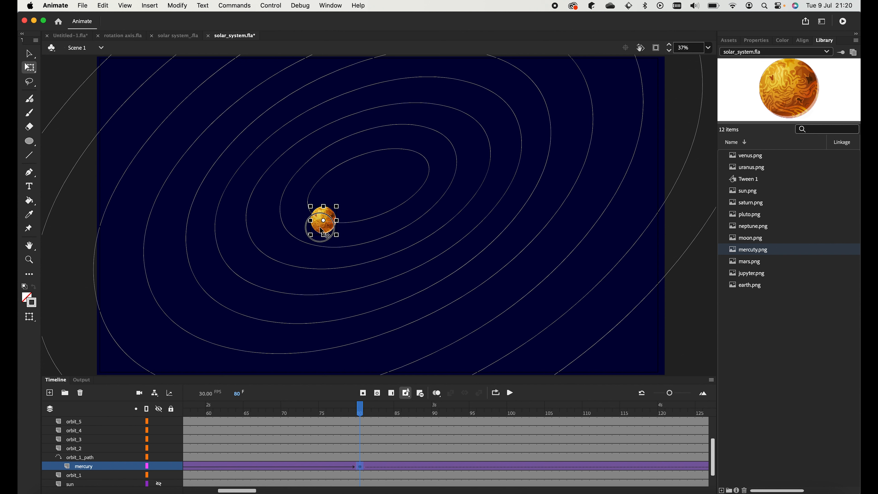
mouse_move(330, 225)
mouse_down()
mouse_move(330, 180)
mouse_move(347, 169)
mouse_move(433, 158)
mouse_move(391, 212)
mouse_move(319, 217)
mouse_up()
scroll(547, 435, right, 8)
click(646, 466)
key(F6)
scroll(501, 417, right, 10)
- Add keyframes at frames 245 and 320 with Mercury's final position, then preview the orbit
click(653, 475)
key(F6)
scroll(599, 453, right, 10)
click(375, 474)
click(363, 393)
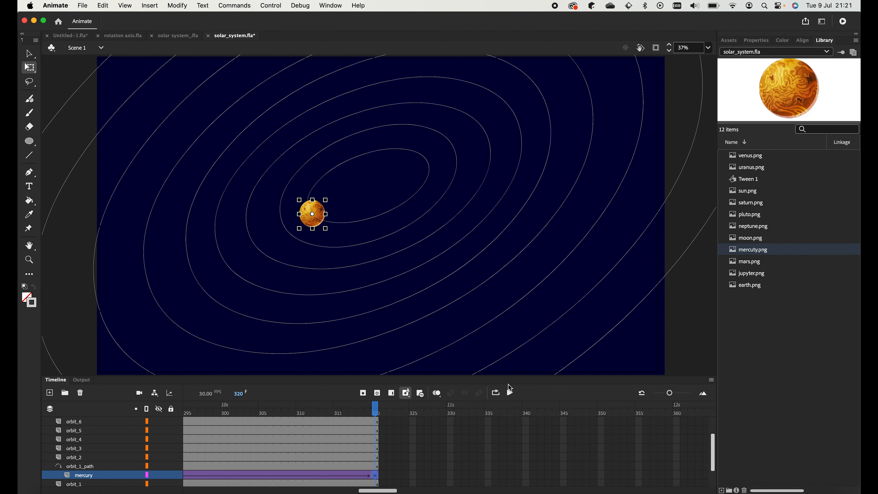
click(510, 392)
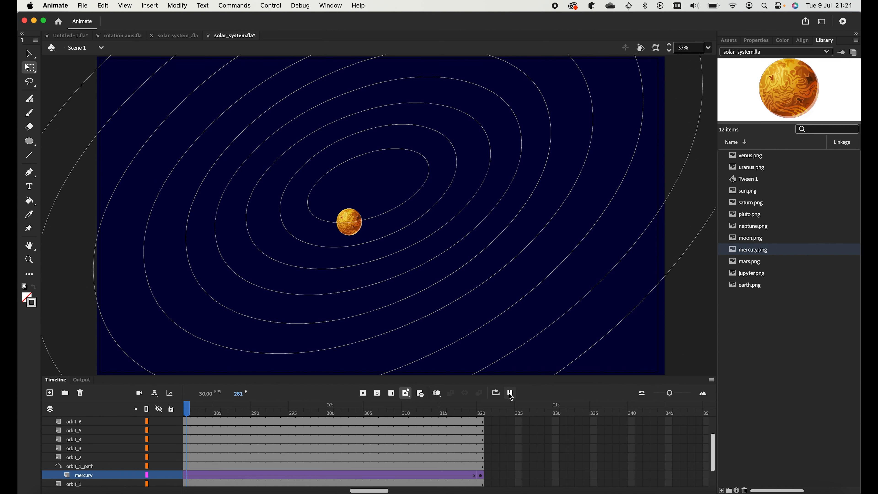
click(510, 393)
- Replay the animation and set up keyframes for the Venus, Earth and Jupiter layers
click(510, 393)
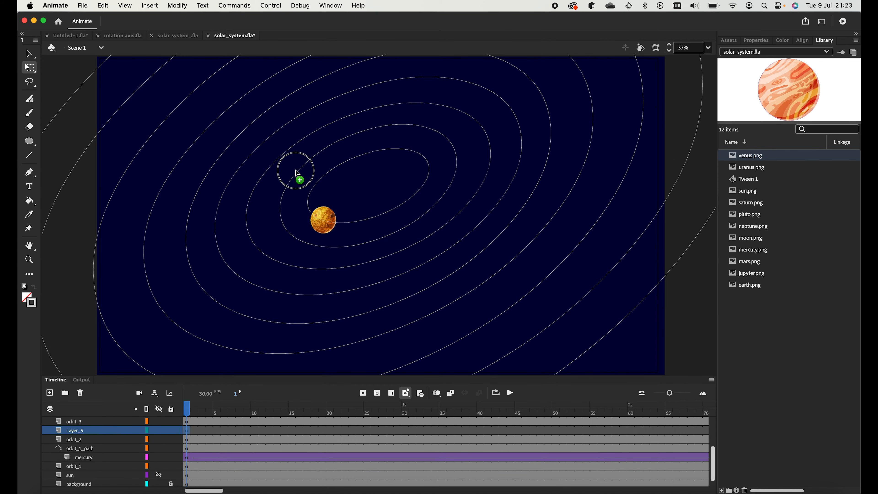
right_click(193, 443)
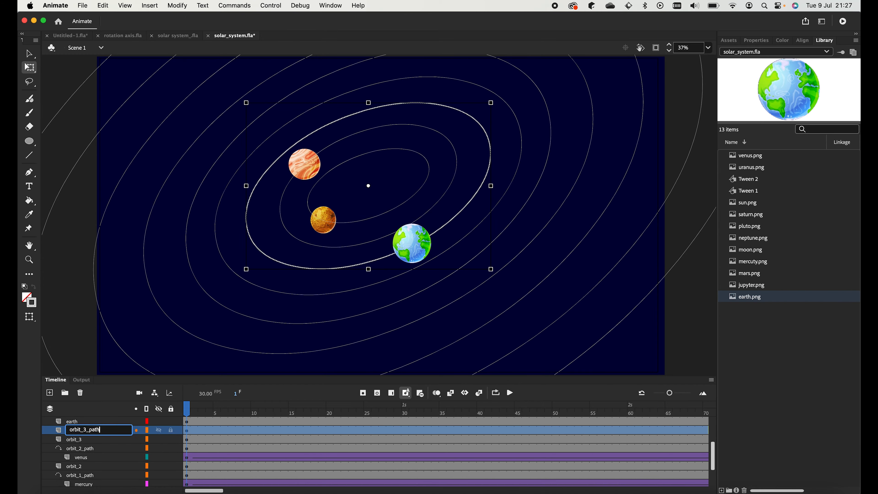
click(466, 440)
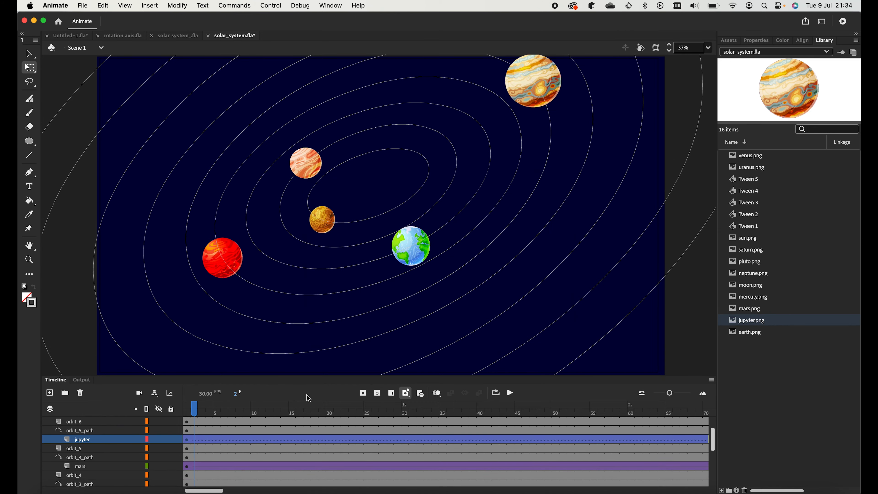
click(510, 393)
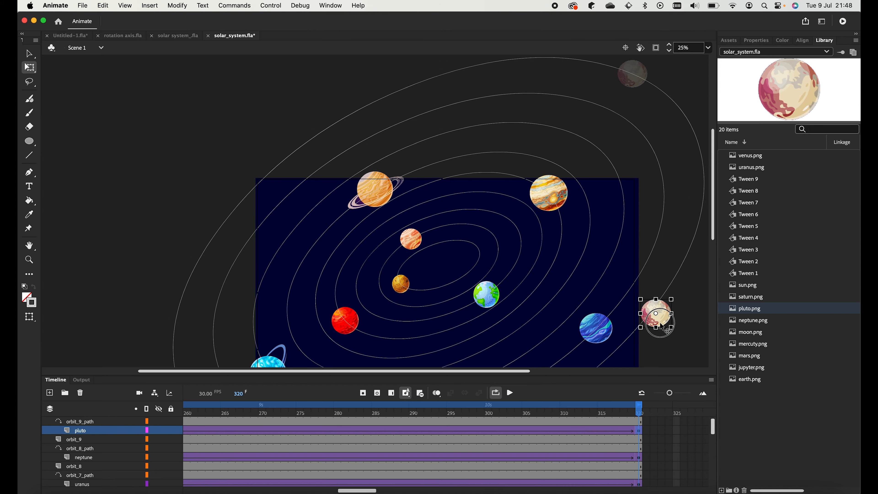
- Play the full nine-planet animation, then select the sun layer
scroll(608, 242, down, 5)
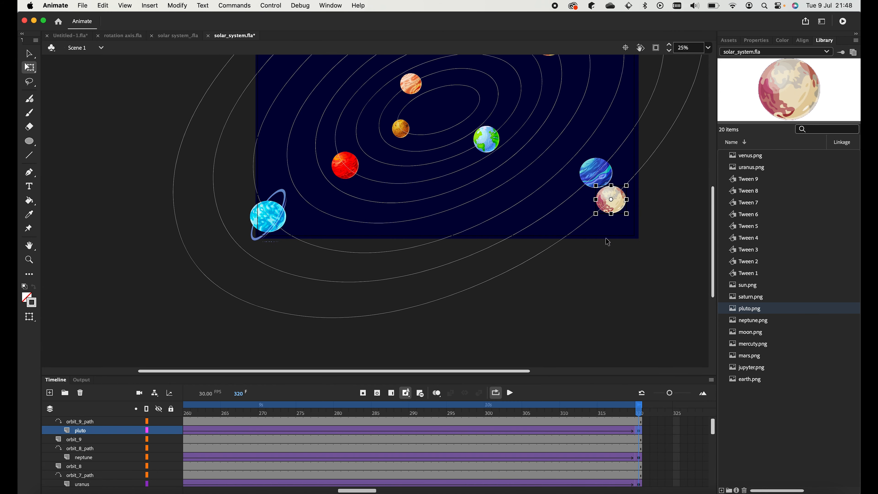
click(511, 393)
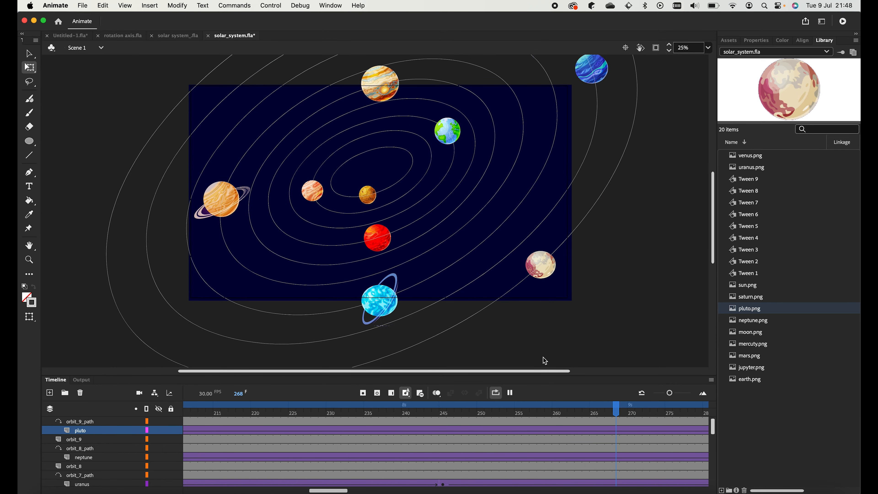
click(87, 466)
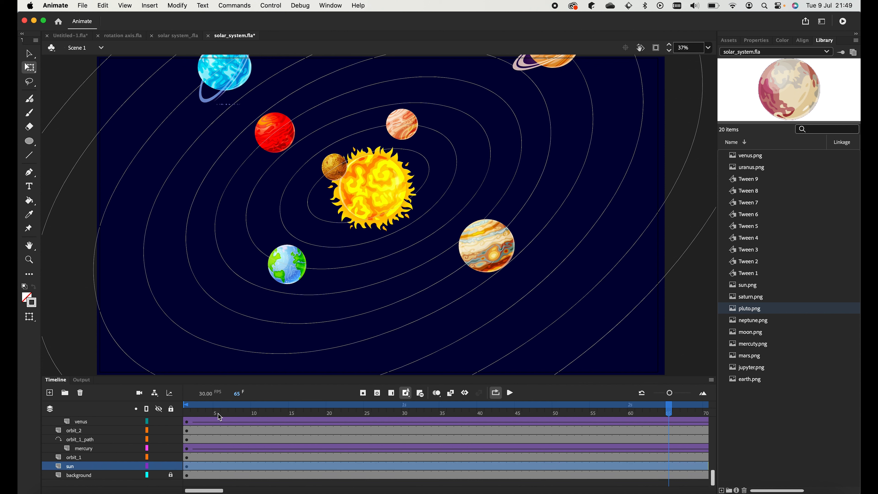
- Duplicate the sun layer and move sun_copy to the top of the layer stack
click(511, 393)
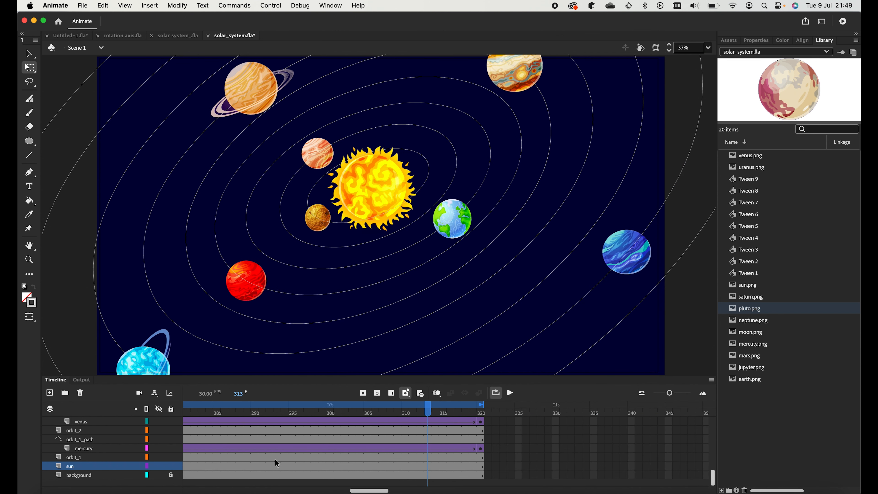
right_click(89, 471)
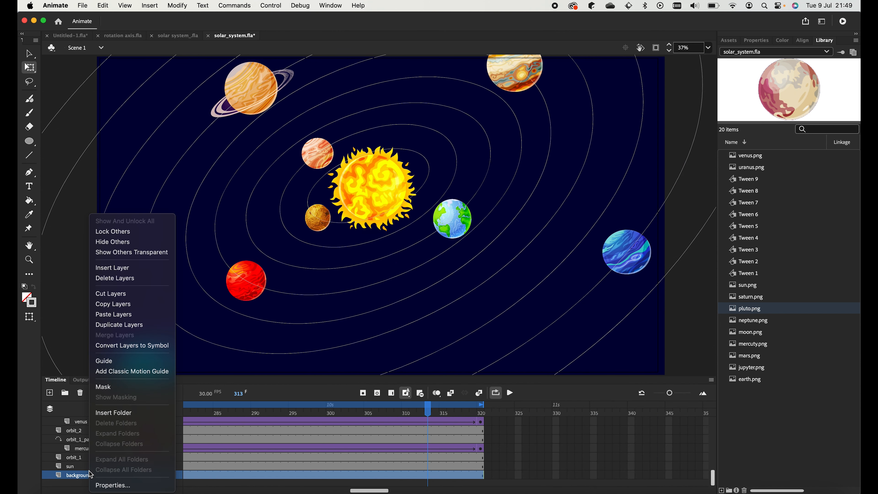
click(78, 468)
right_click(70, 467)
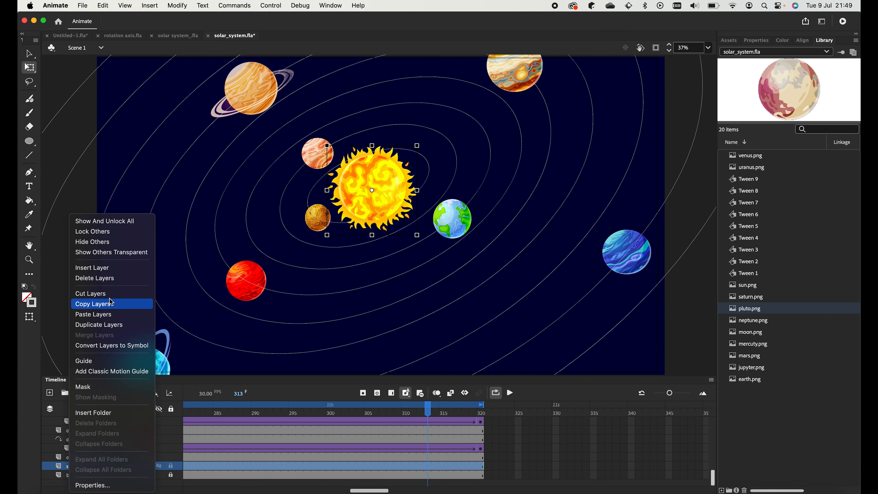
click(104, 327)
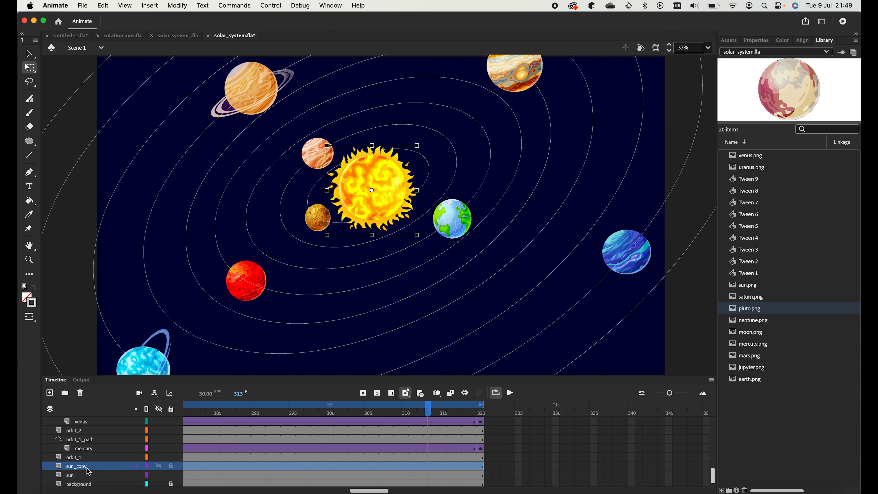
drag(89, 471, 95, 399)
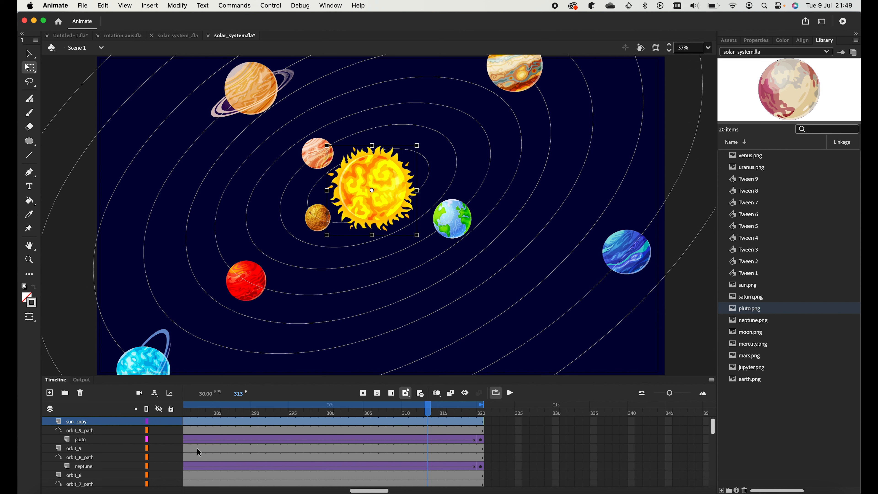
- Play and pause the timeline preview, scrubbing back to frame 249
click(512, 392)
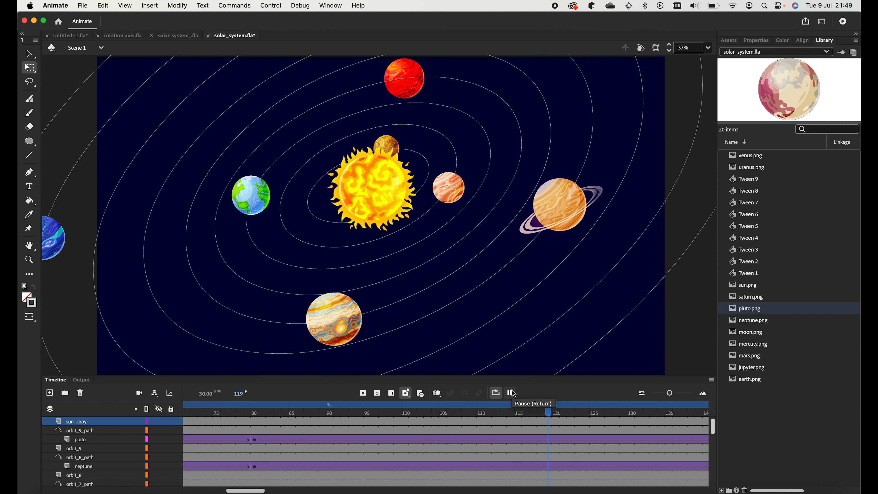
click(511, 393)
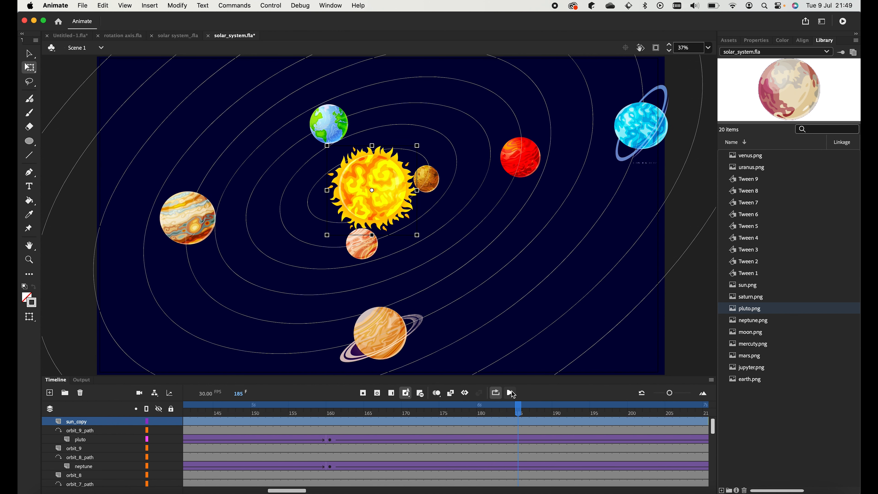
click(512, 394)
click(511, 394)
drag(496, 410, 361, 402)
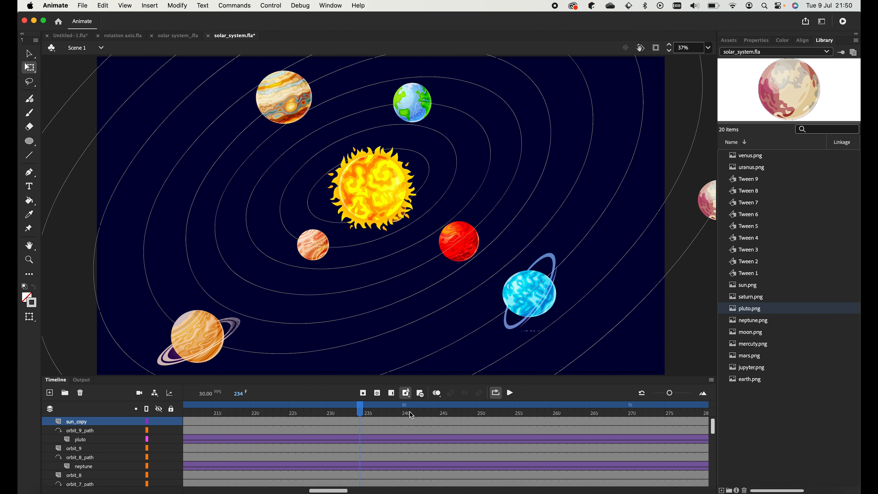
- Replay the animation, then run Control > Test to open solar_system.swf
scroll(411, 415, left, 5)
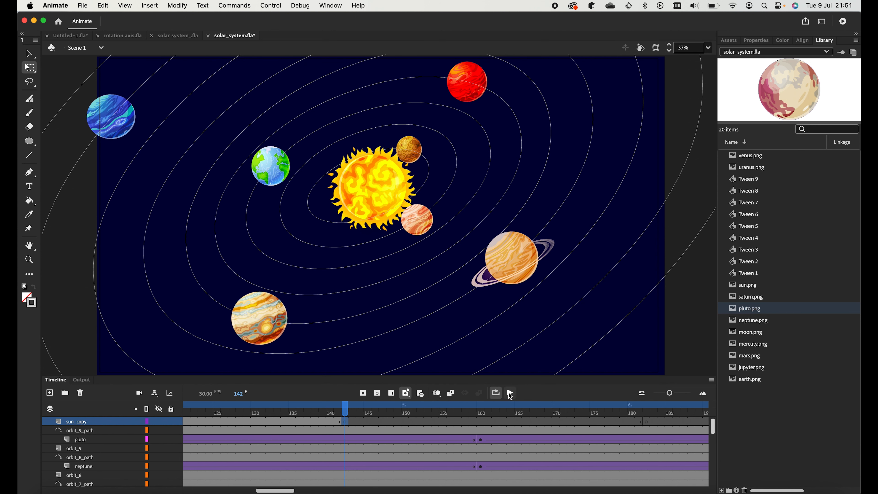
click(510, 393)
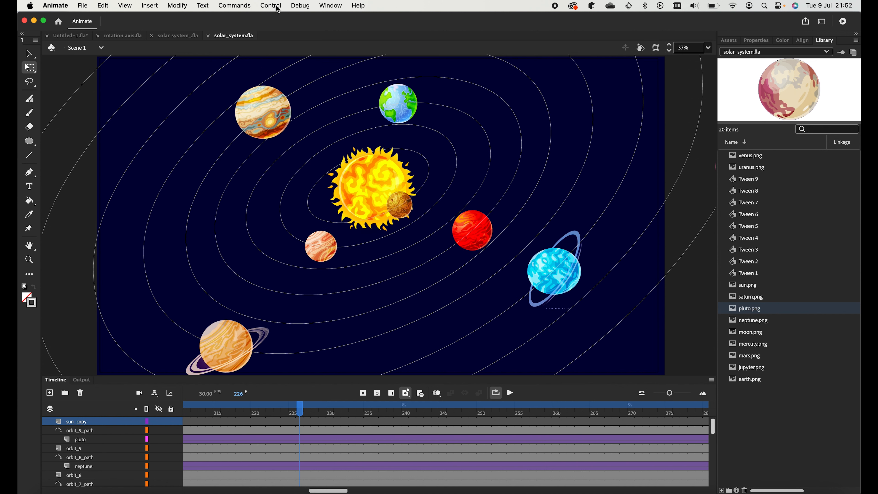
click(271, 5)
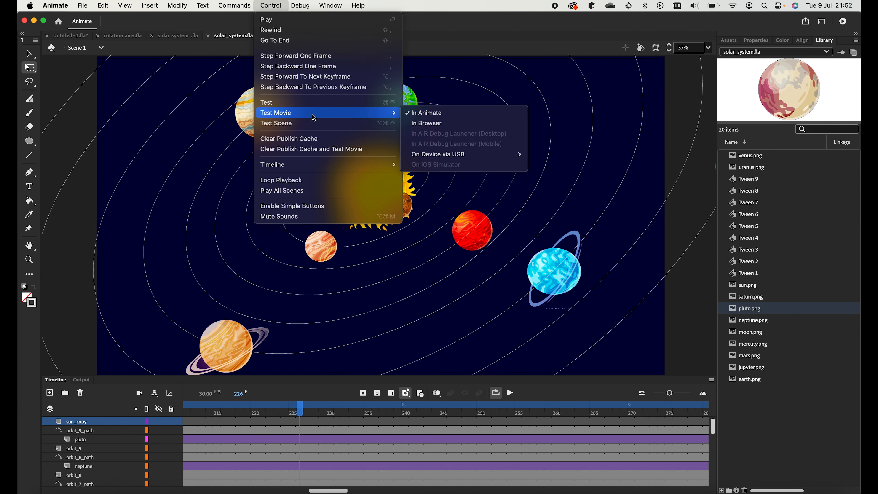
click(303, 103)
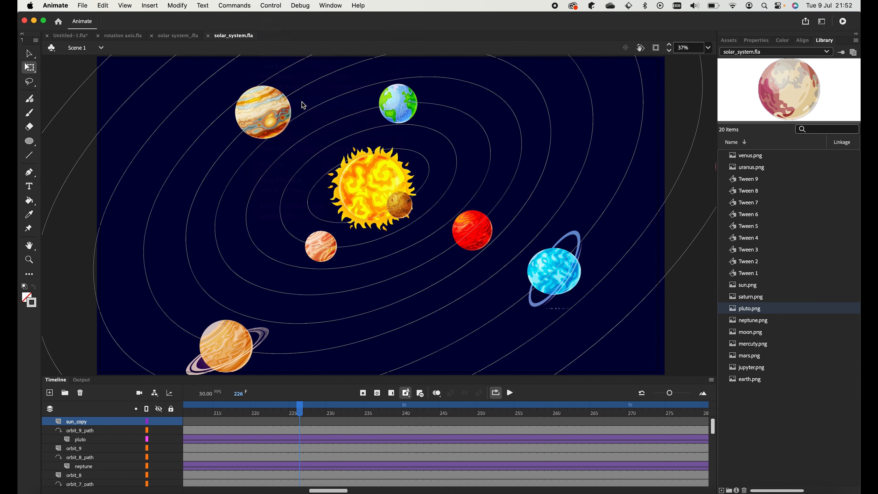